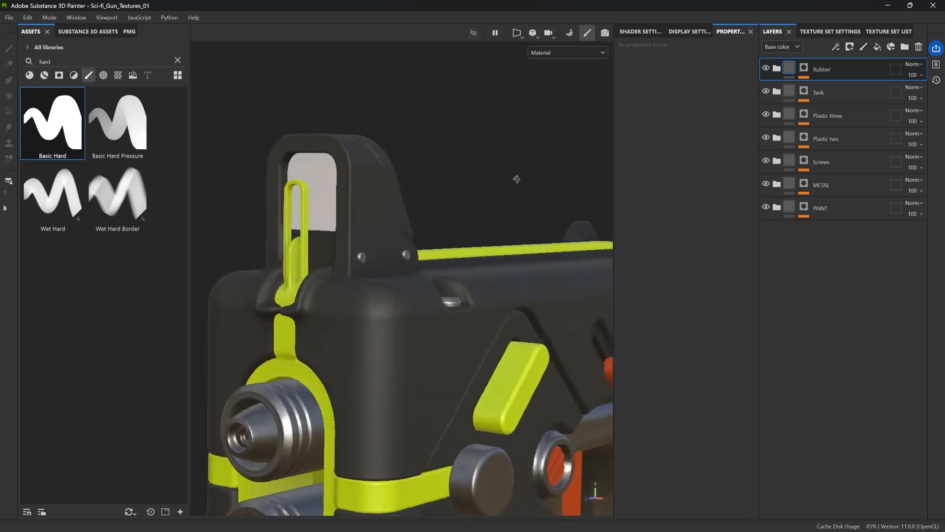
Step: Add a fill layer above the Rubber folder and name it AIM
scroll(517, 182, down, 3)
alt+middle_drag(479, 190, 472, 157)
scroll(472, 157, down, 2)
alt+drag(472, 157, 447, 163)
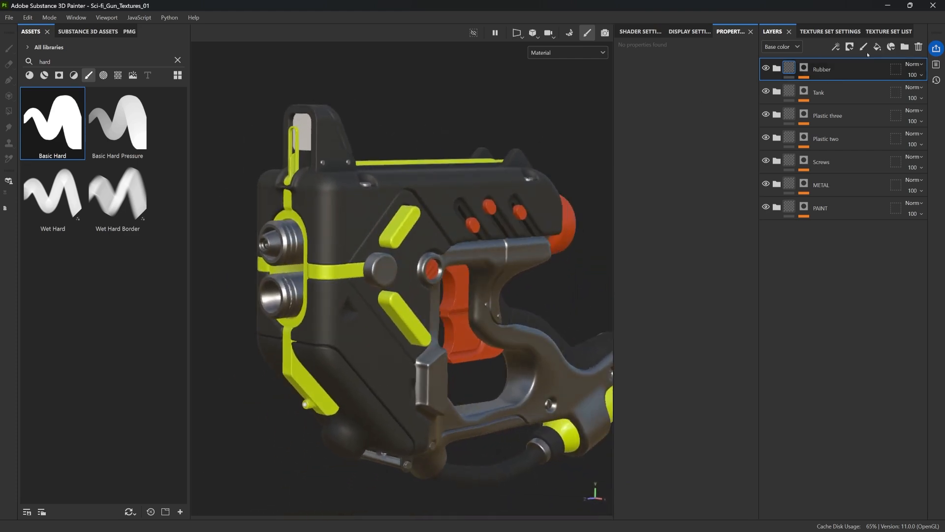
click(877, 46)
double_click(810, 72)
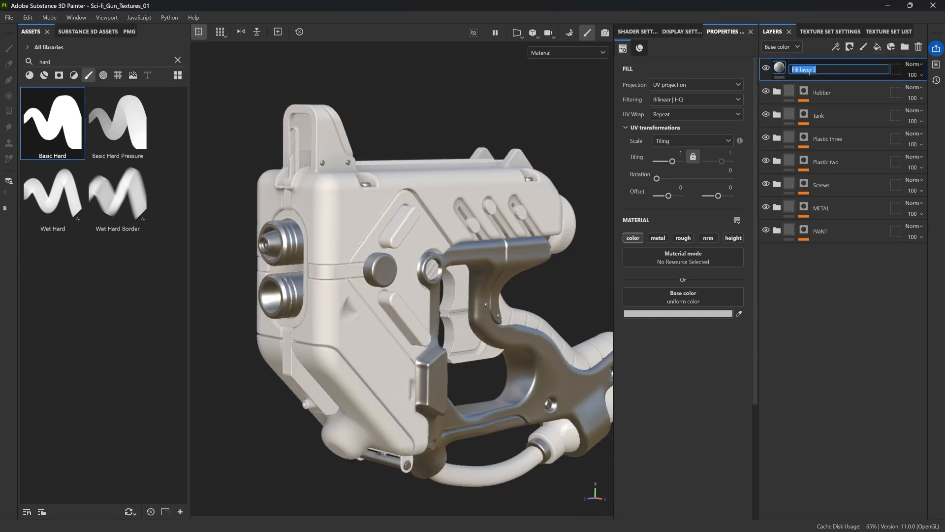
text(SAIM)
key(Return)
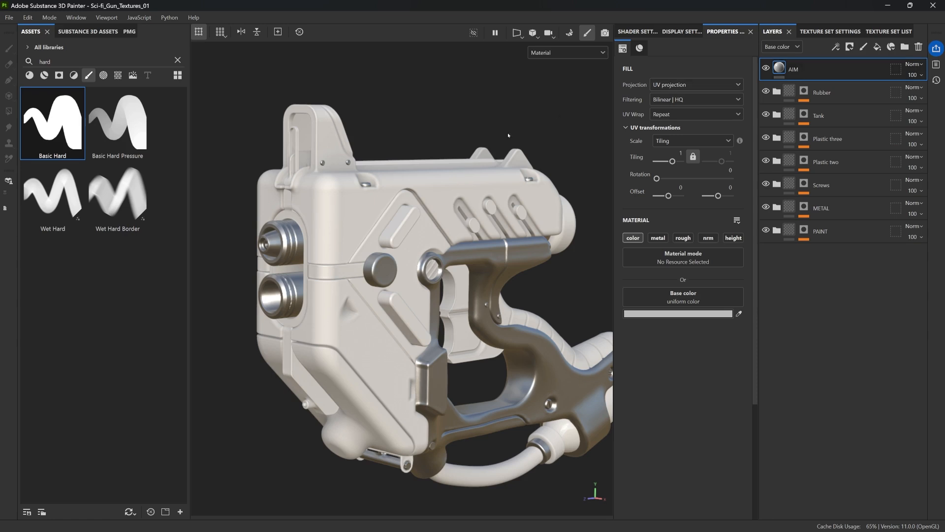
Step: Create a folder at the top of the layer stack, put the AIM fill layer inside it and name the folder AIM
alt+drag(384, 123, 391, 216)
alt+middle_drag(392, 216, 376, 197)
scroll(376, 197, down, 2)
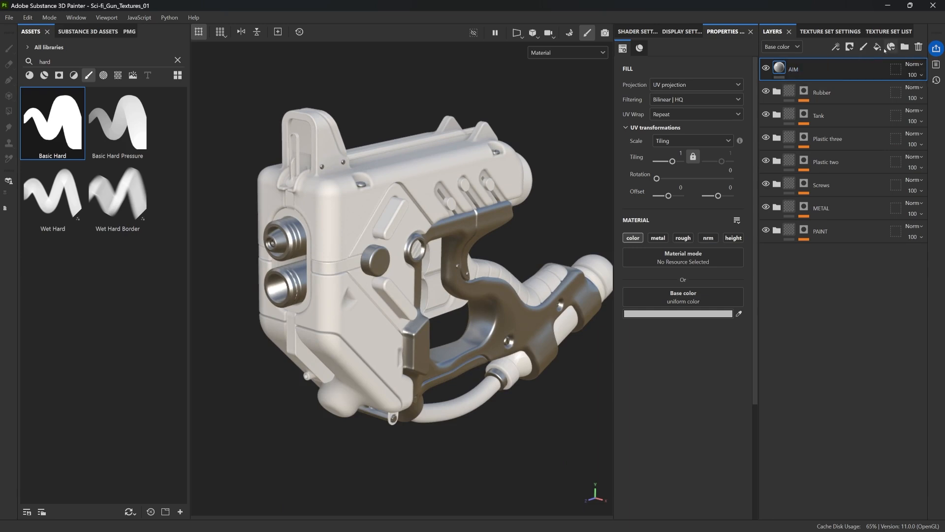
click(901, 49)
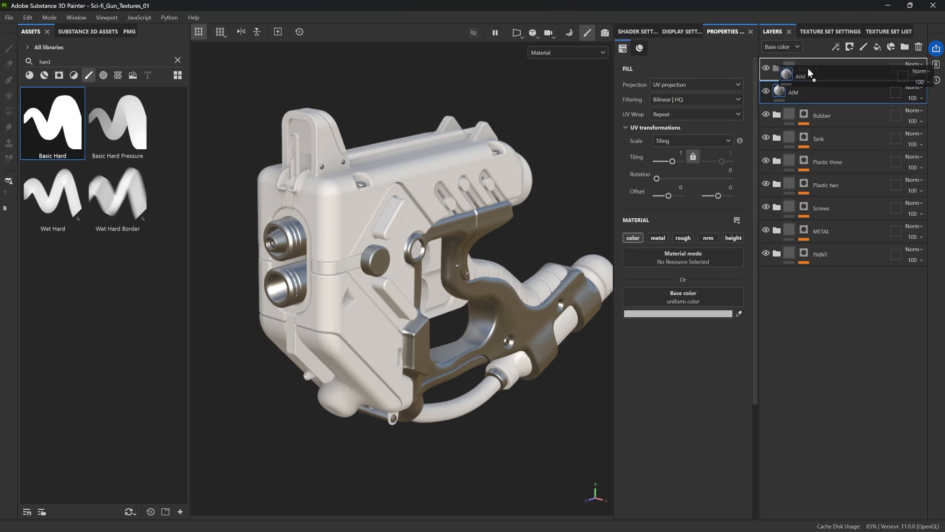
click(809, 70)
double_click(808, 69)
text(AIM)
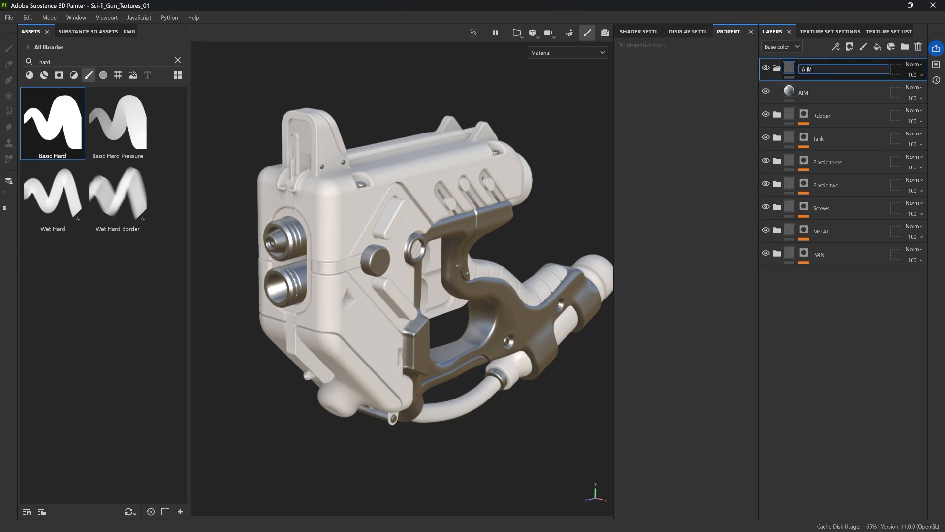
key(Return)
Step: Rename the fill layer inside the AIM folder to GLASS
double_click(809, 93)
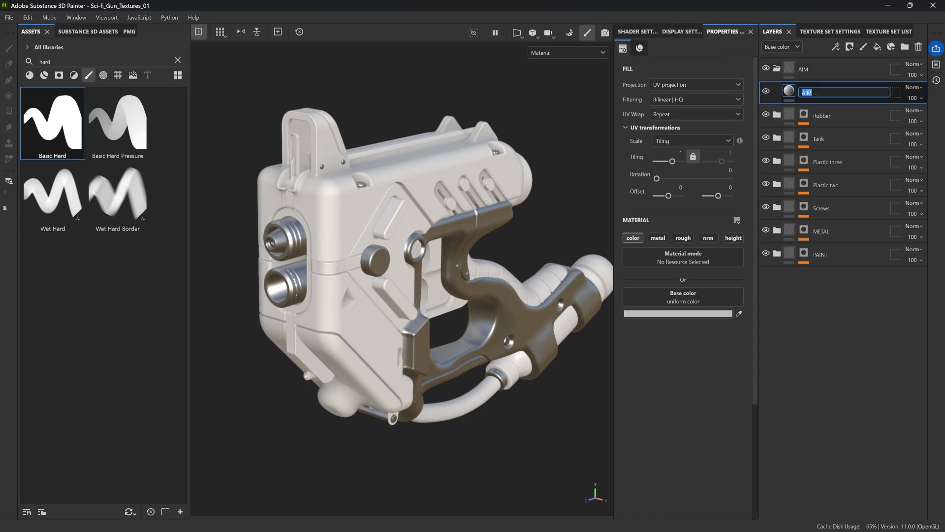
text(GLASS)
key(Return)
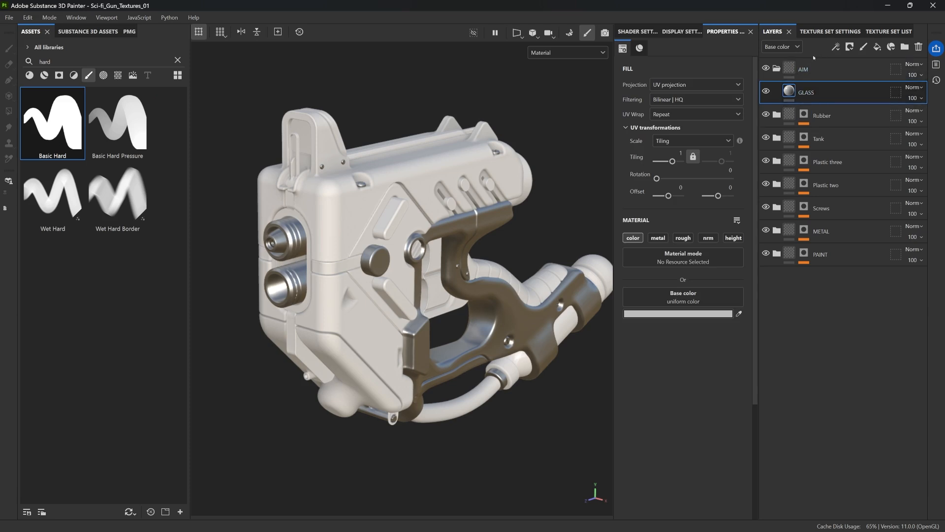
Step: Assign an orange colour tag to the AIM folder
click(805, 68)
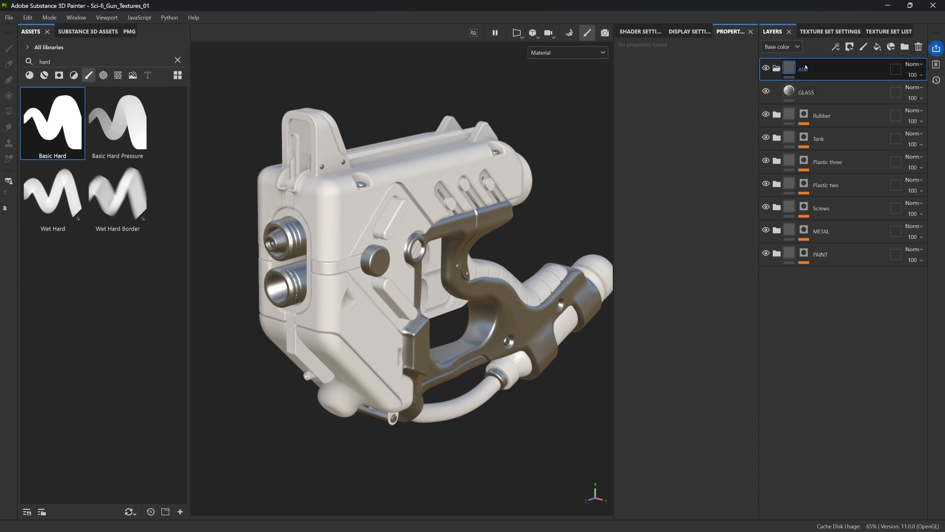
right_click(806, 68)
click(850, 337)
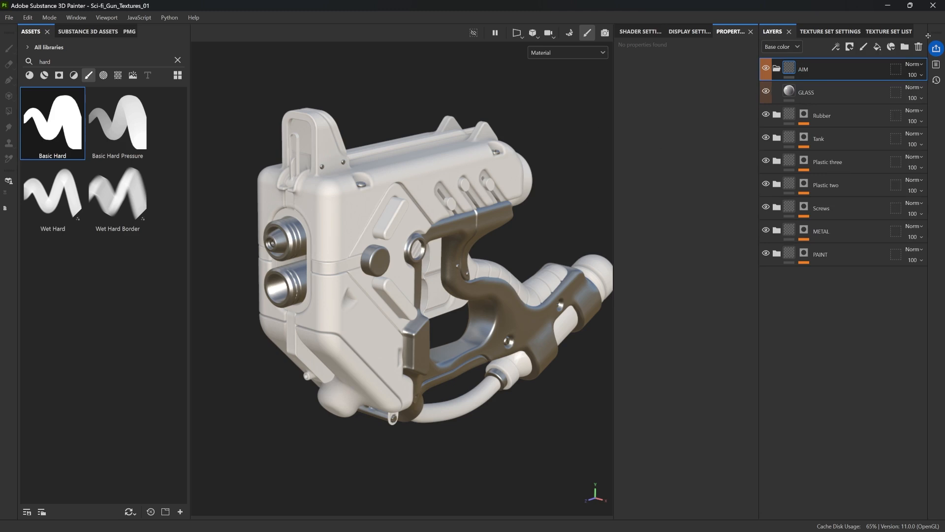
Step: Add a black mask with a paint effect to the AIM folder and polygon-fill the sight's glass pane by mesh
click(849, 46)
click(864, 71)
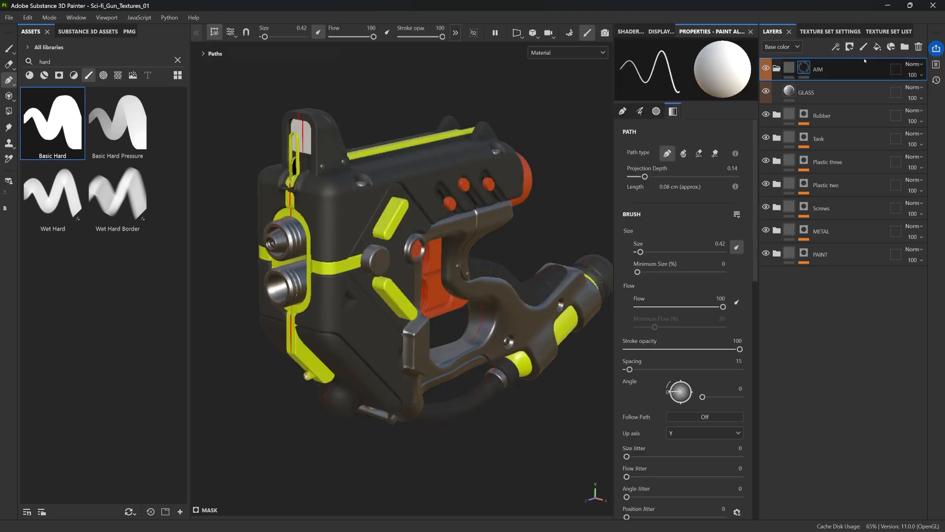
click(836, 46)
click(859, 72)
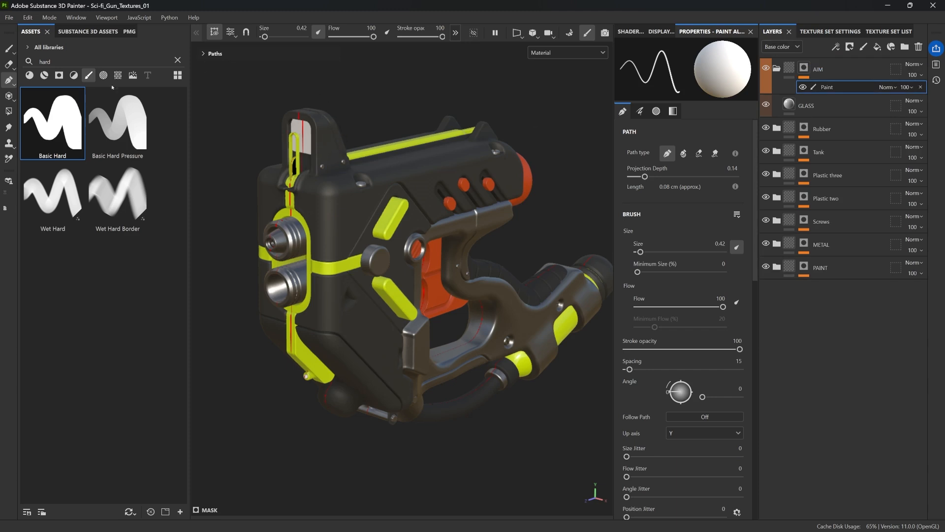
click(9, 111)
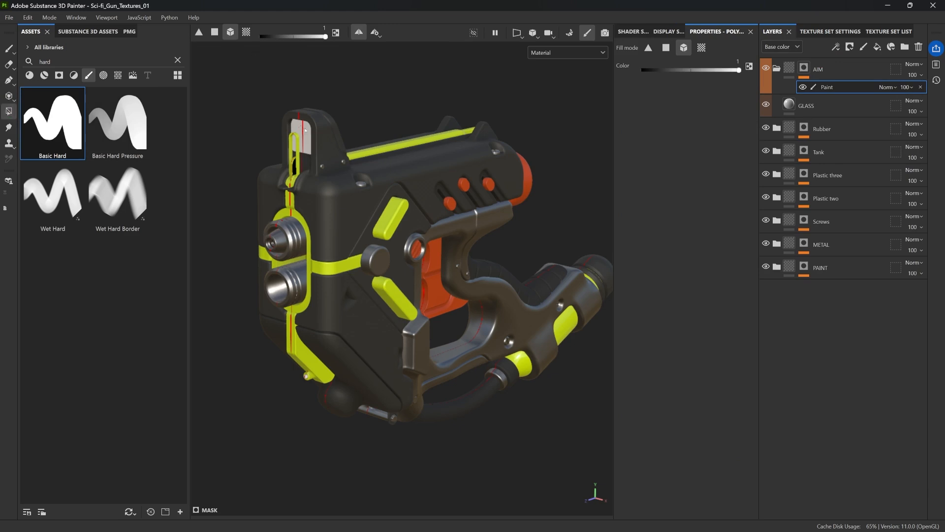
scroll(306, 130, up, 5)
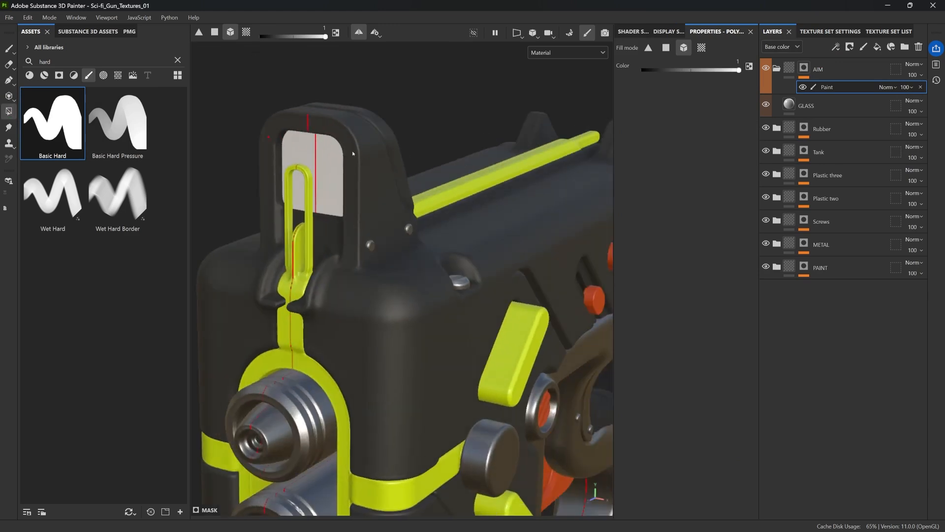
Step: Set the GLASS layer's base color to a saturated blue
click(837, 107)
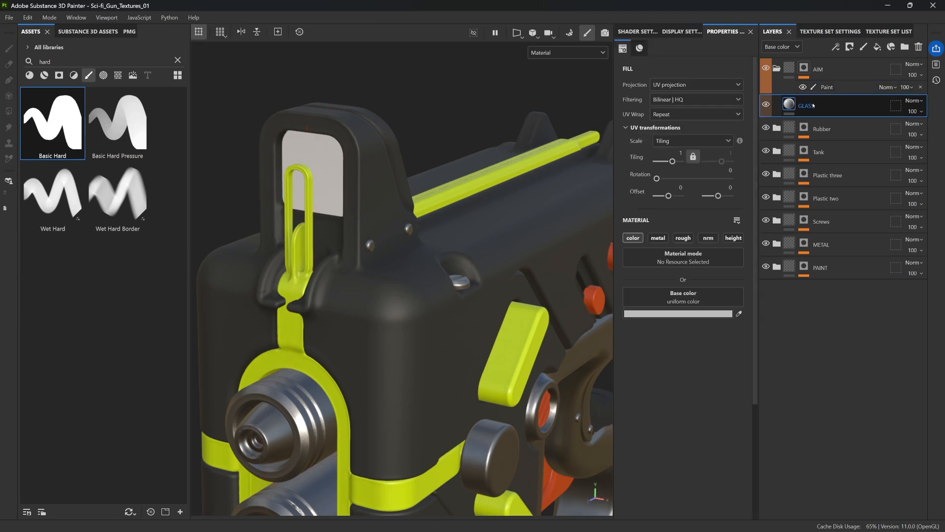
click(718, 312)
click(838, 403)
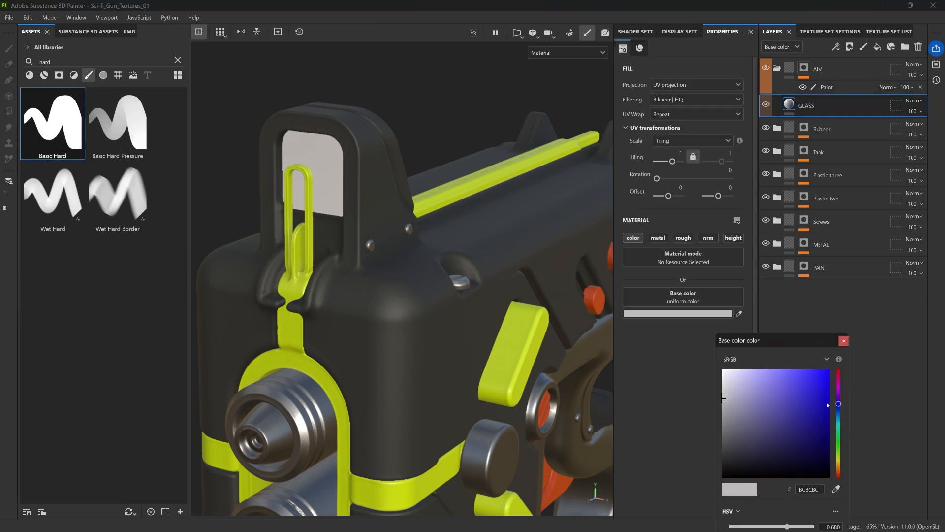
click(824, 383)
click(843, 341)
alt+drag(473, 215, 556, 178)
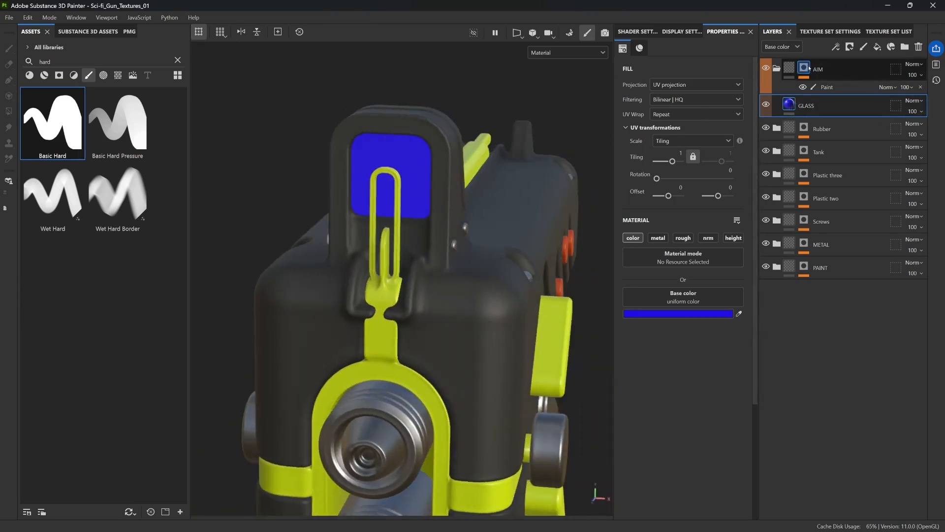
Step: Add a fill layer above GLASS inside the AIM folder and name it scracthes
click(789, 69)
click(788, 70)
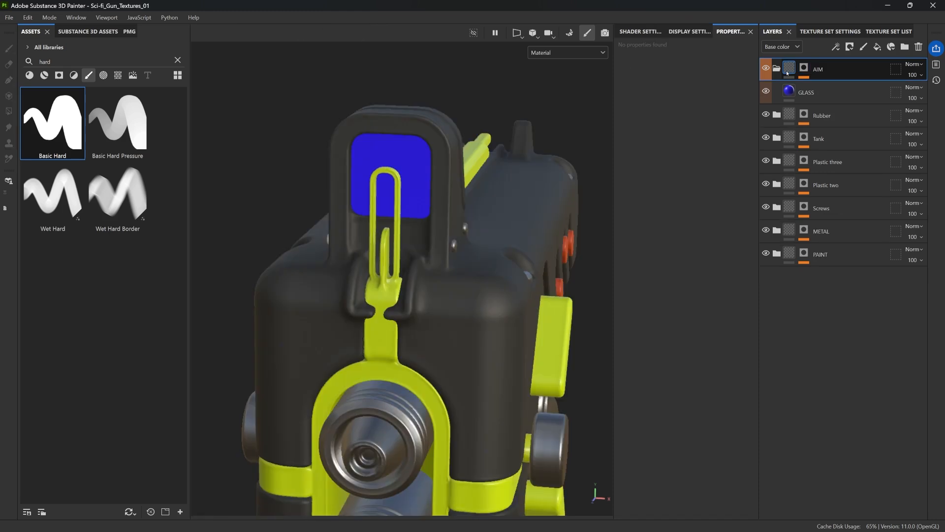
alt+drag(436, 117, 396, 144)
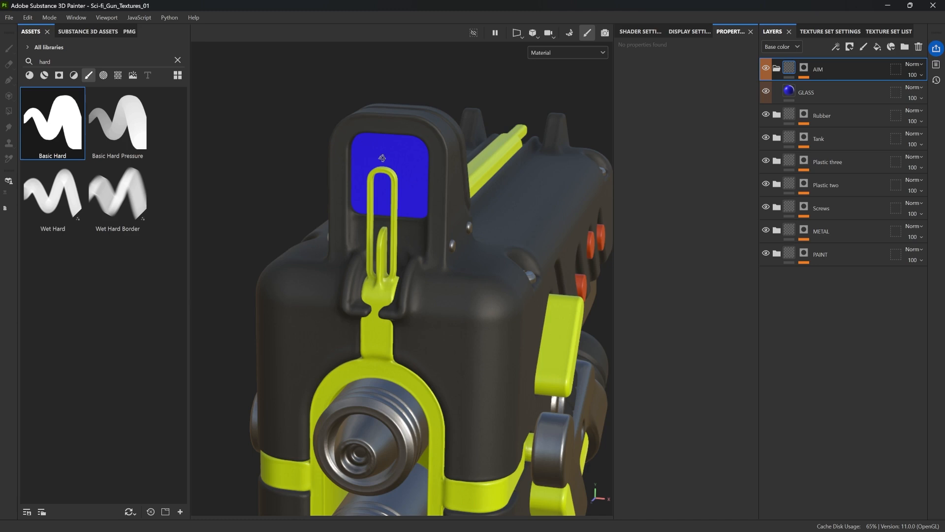
alt+drag(381, 158, 392, 134)
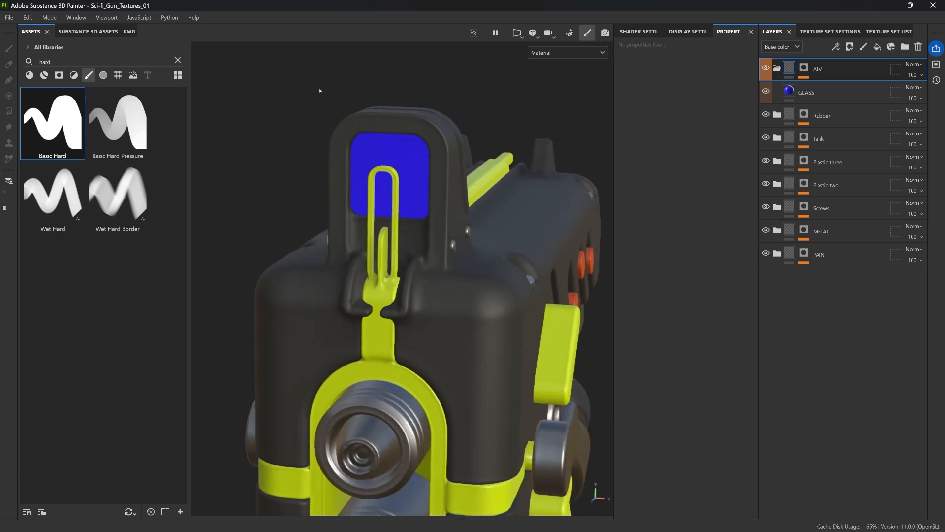
click(849, 92)
click(877, 46)
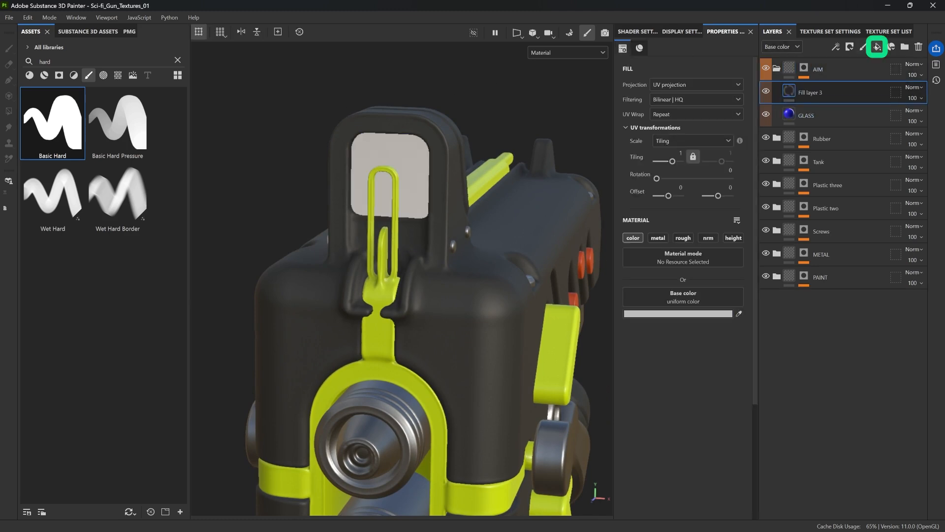
double_click(810, 93)
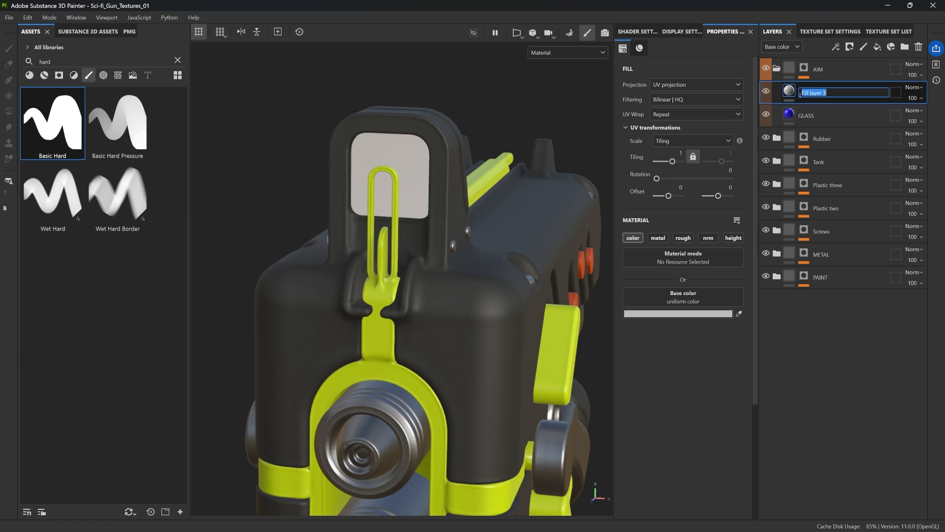
text(scracthes)
key(Return)
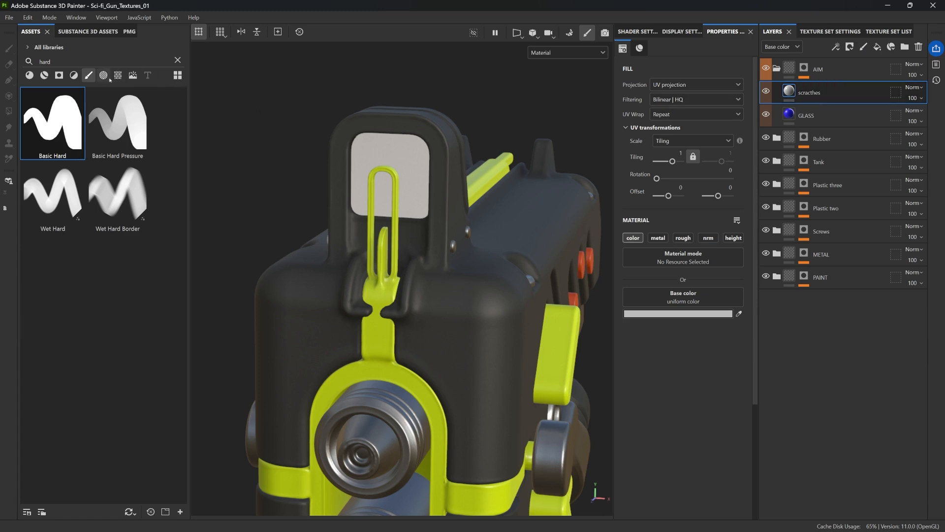
Step: Search the texture assets for "scrat" and mask the scracthes layer with the Grunge Scratches Rough texture
click(118, 75)
double_click(118, 63)
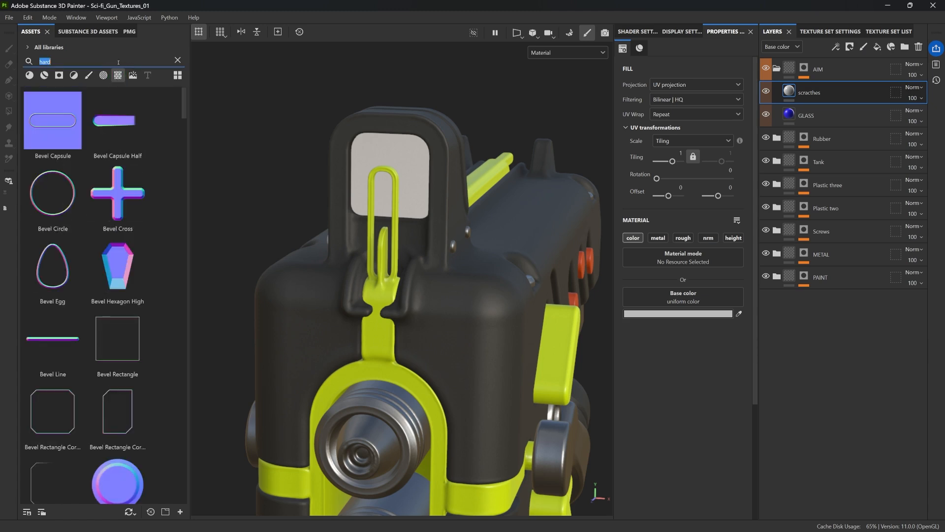
text(scrat)
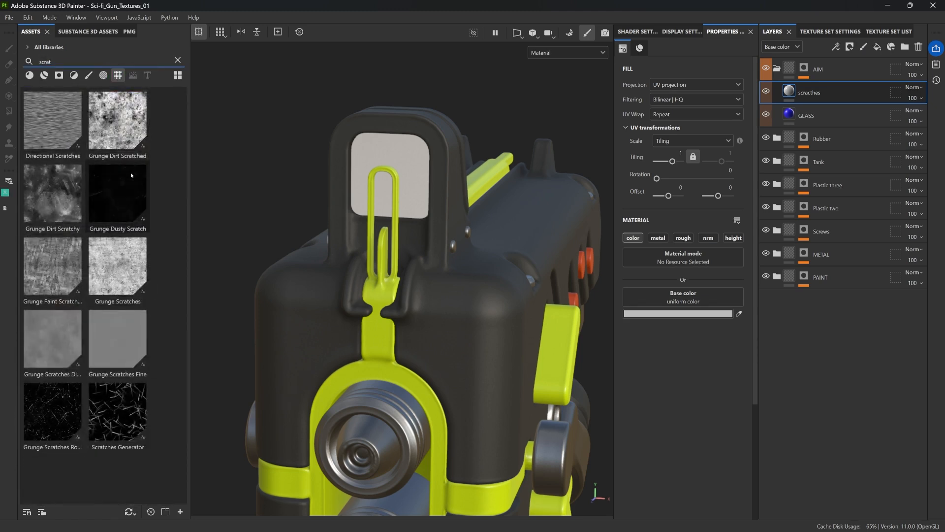
click(52, 416)
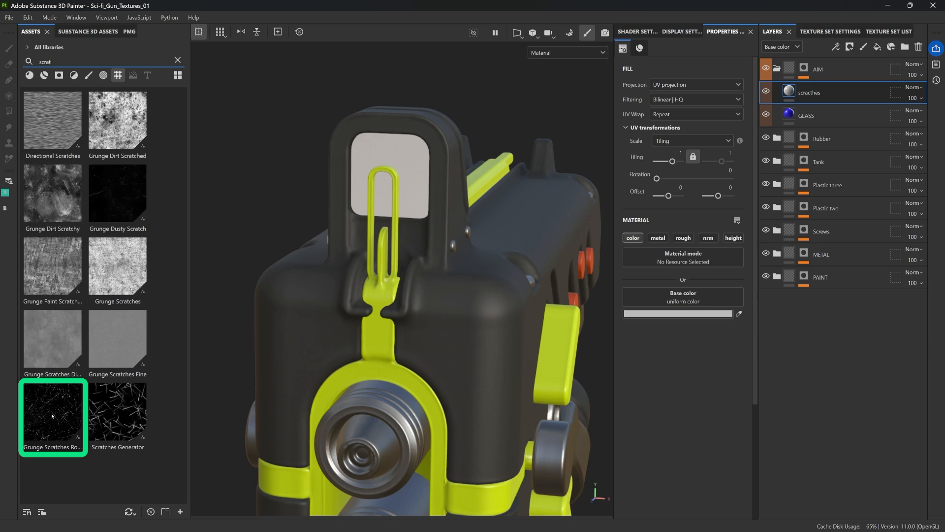
drag(52, 416, 804, 96)
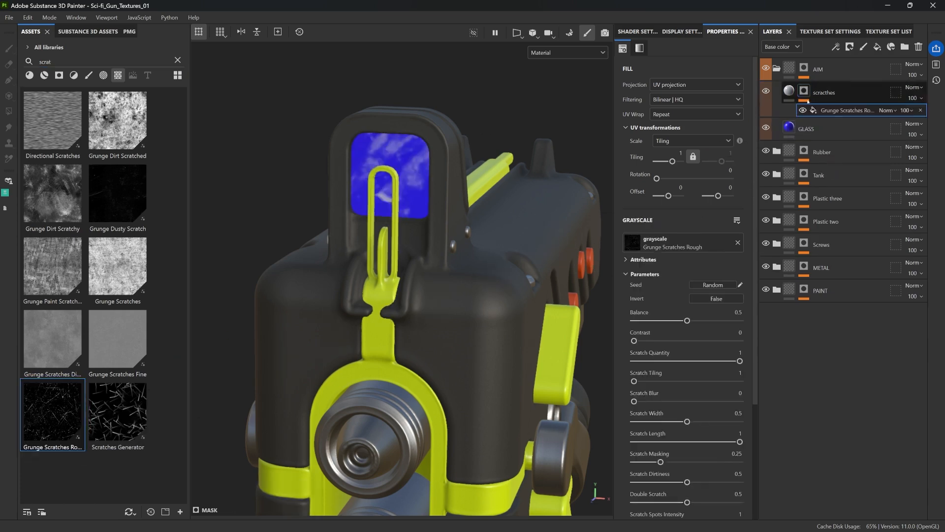
click(841, 109)
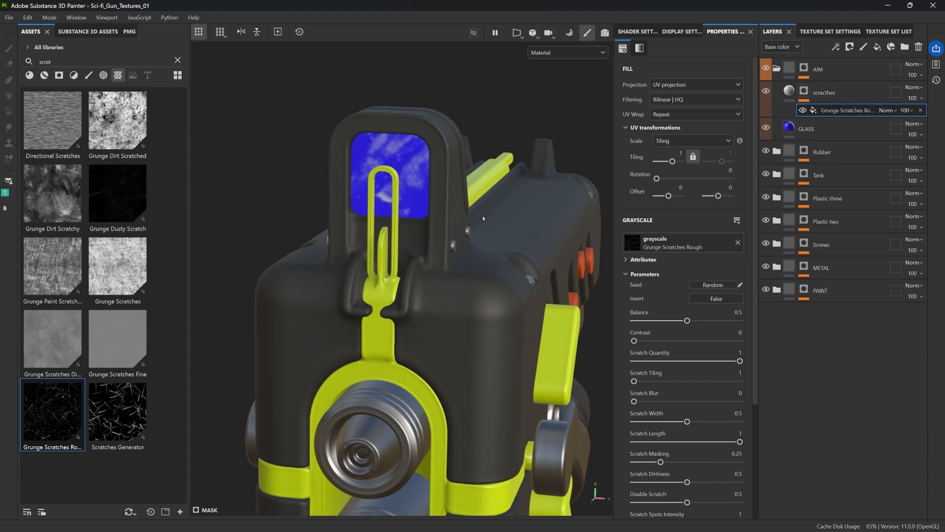
Step: Set the tiling of the Grunge Scratches Rough mask fill to 13.5 and inspect the scratches on the sight glass
alt+drag(483, 218, 414, 134)
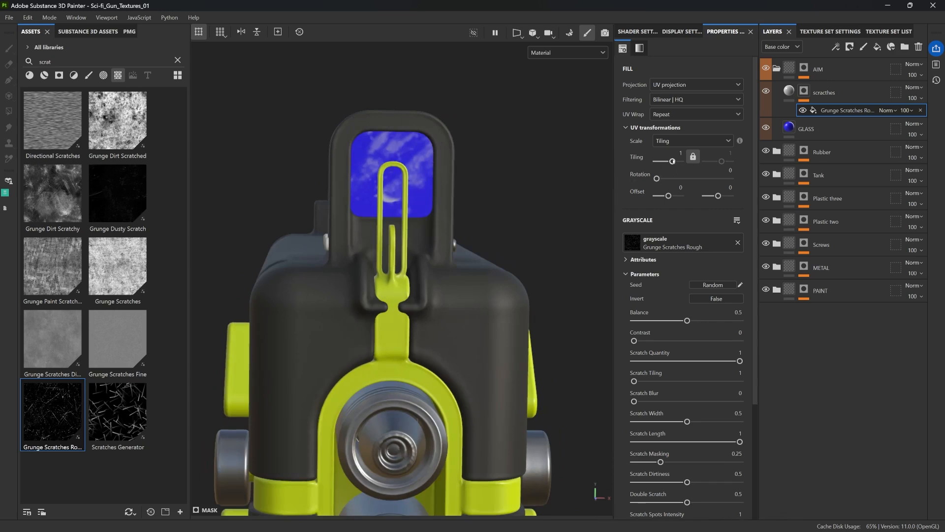
drag(672, 161, 674, 161)
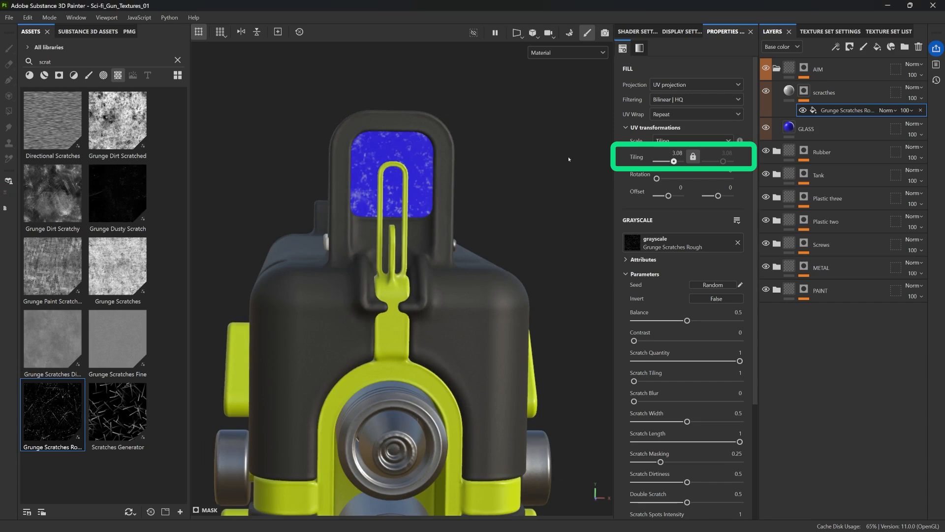
alt+drag(568, 159, 522, 142)
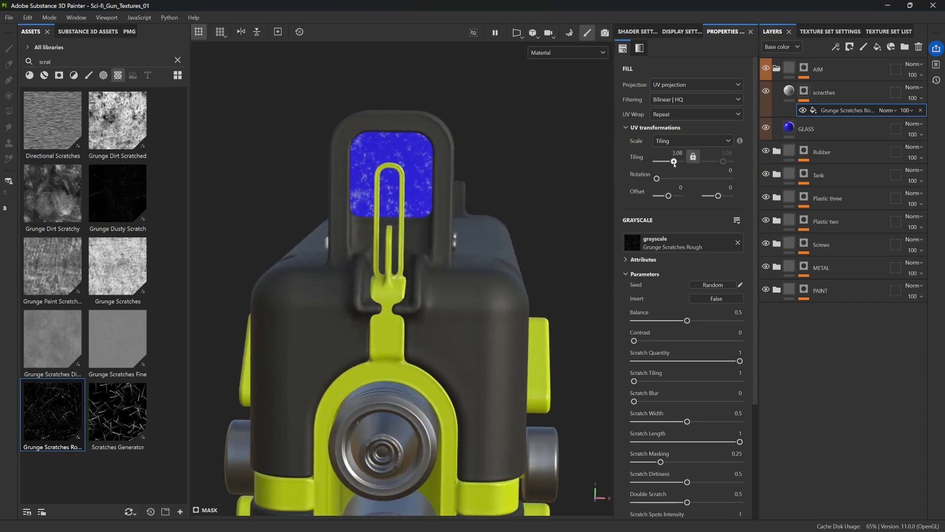
drag(674, 162, 677, 162)
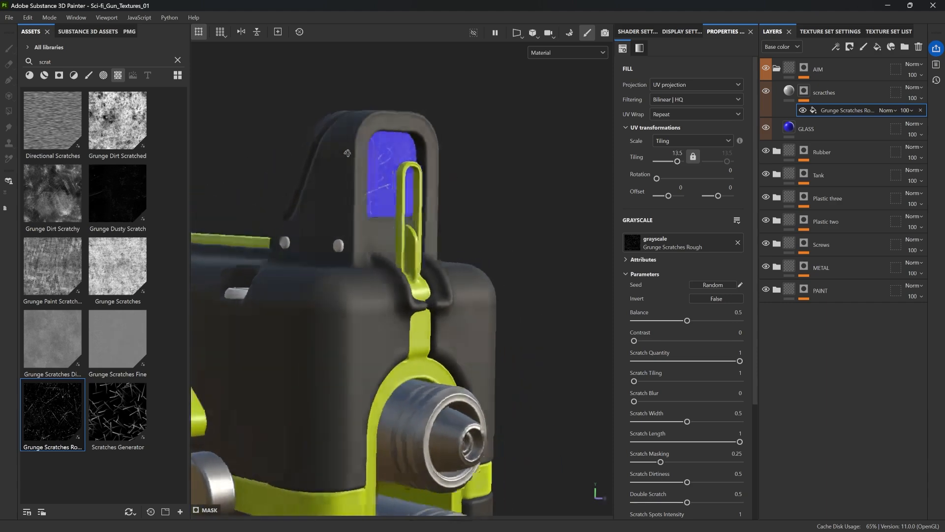
drag(251, 163, 344, 168)
alt+drag(345, 168, 296, 167)
alt+drag(493, 157, 444, 154)
scroll(376, 156, up, 4)
alt+drag(376, 156, 426, 139)
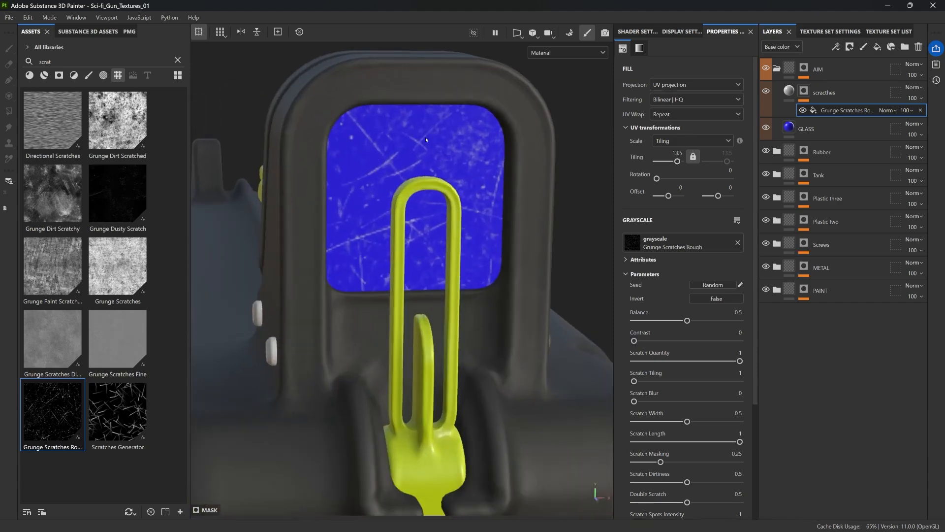
scroll(417, 153, up, 2)
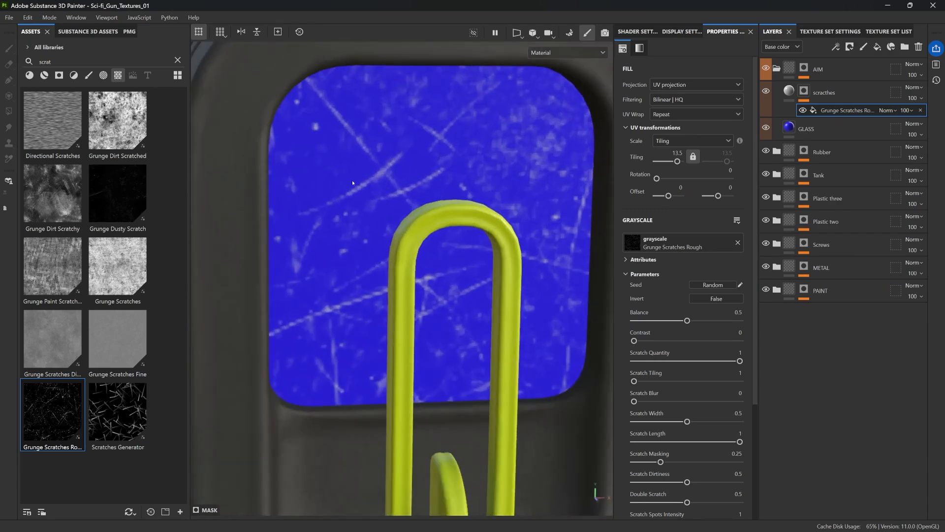
scroll(392, 169, down, 2)
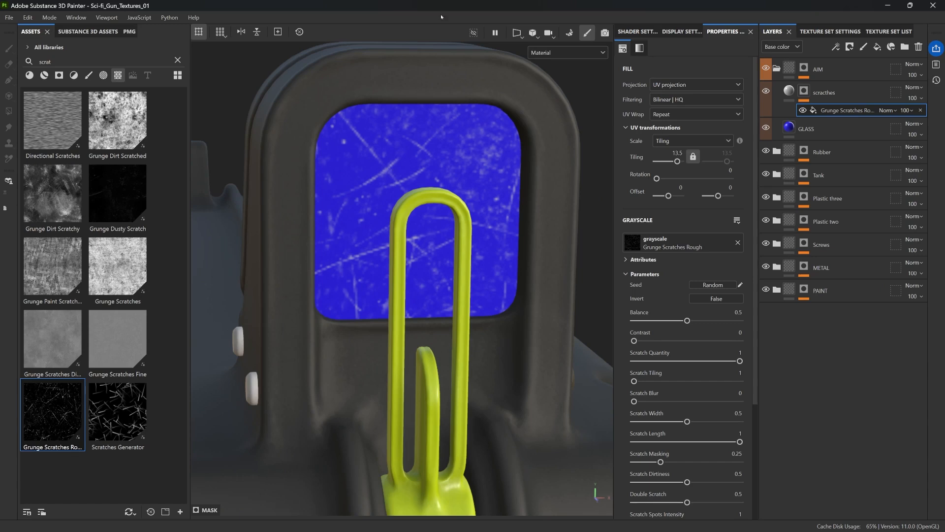
Step: Check the texture set's resolution options and examine the scratches on the sight glass from near and far
click(832, 32)
click(844, 74)
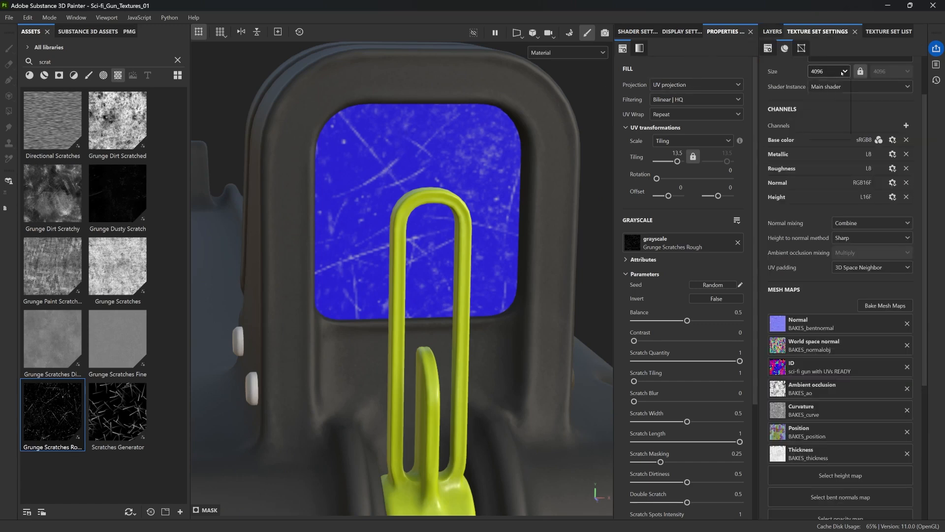
click(843, 73)
click(773, 32)
scroll(360, 190, down, 5)
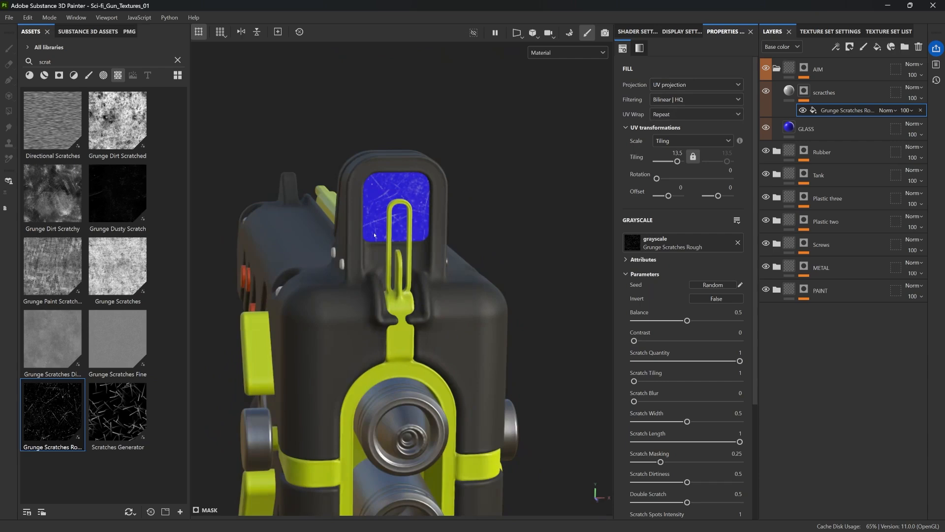
scroll(374, 236, up, 6)
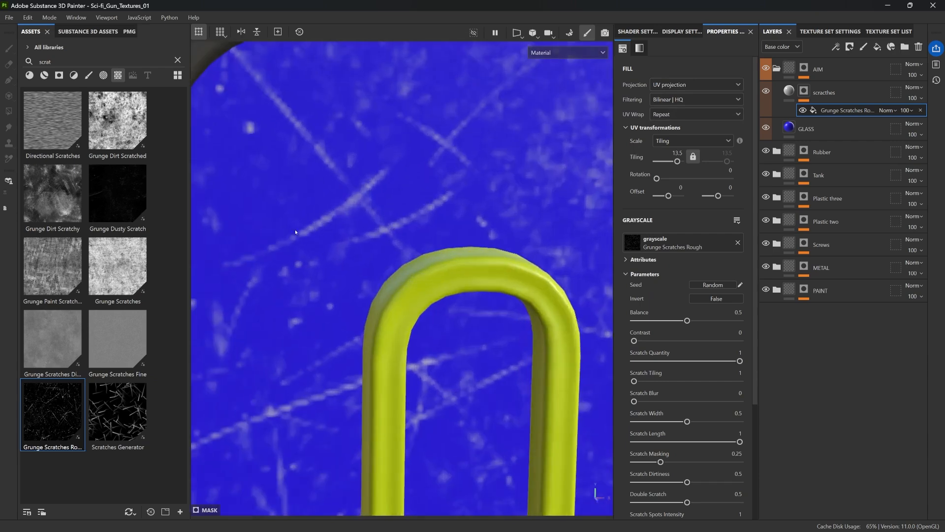
scroll(295, 231, down, 6)
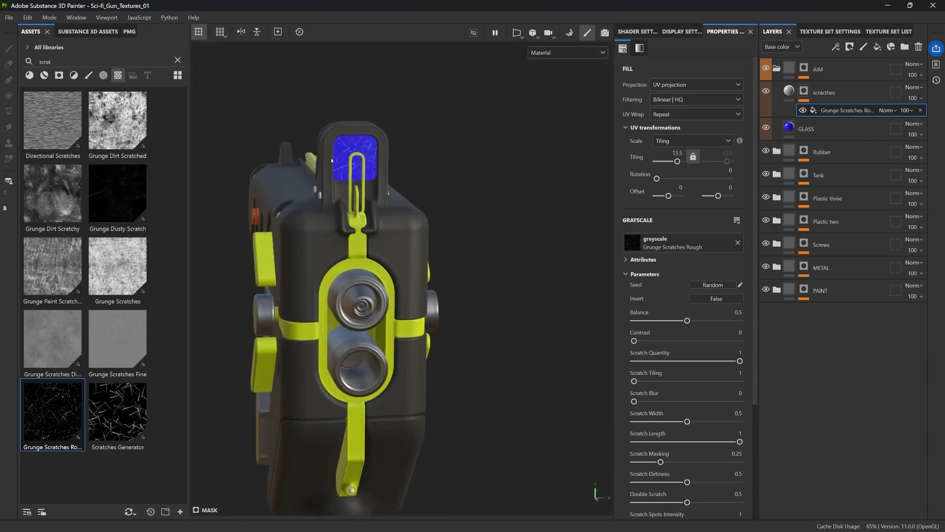
mouse_move(331, 161)
alt+mouse_down()
mouse_move(279, 161)
mouse_move(313, 156)
alt+mouse_up()
scroll(347, 151, up, 6)
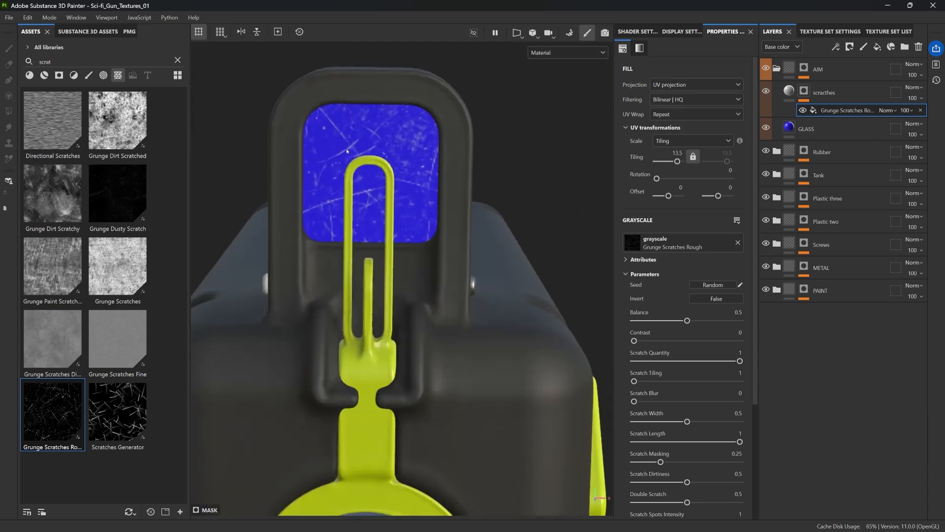
alt+middle_drag(347, 151, 369, 177)
Step: Turn off the base color channel of the scracthes layer's fill and enable its roughness and height channels
click(789, 91)
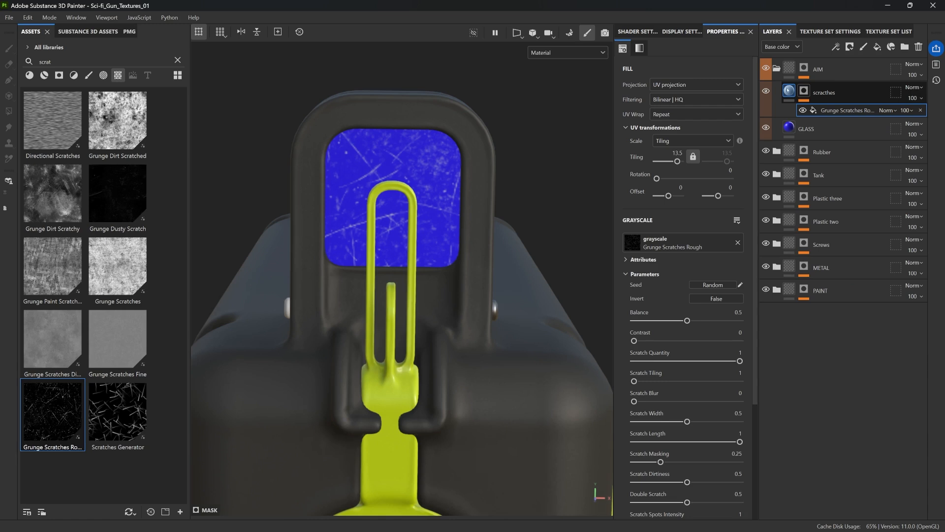
click(788, 91)
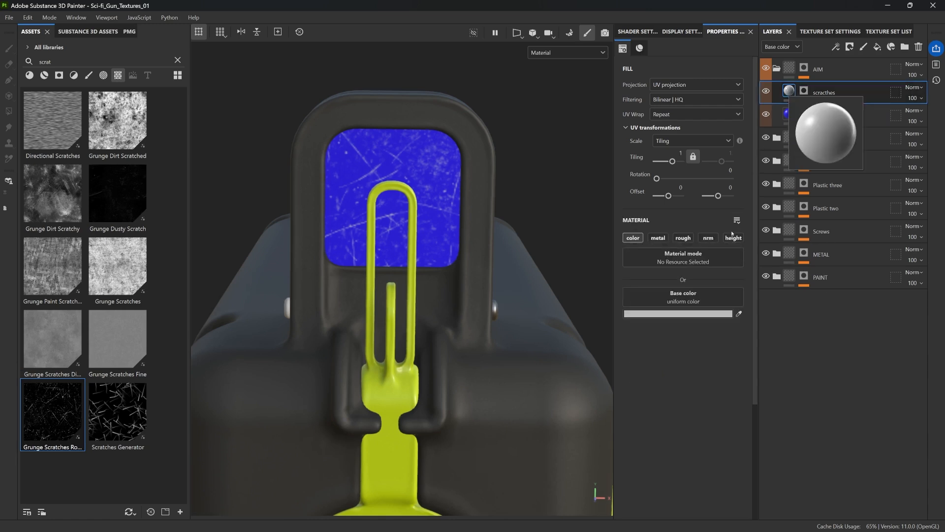
click(634, 238)
click(683, 237)
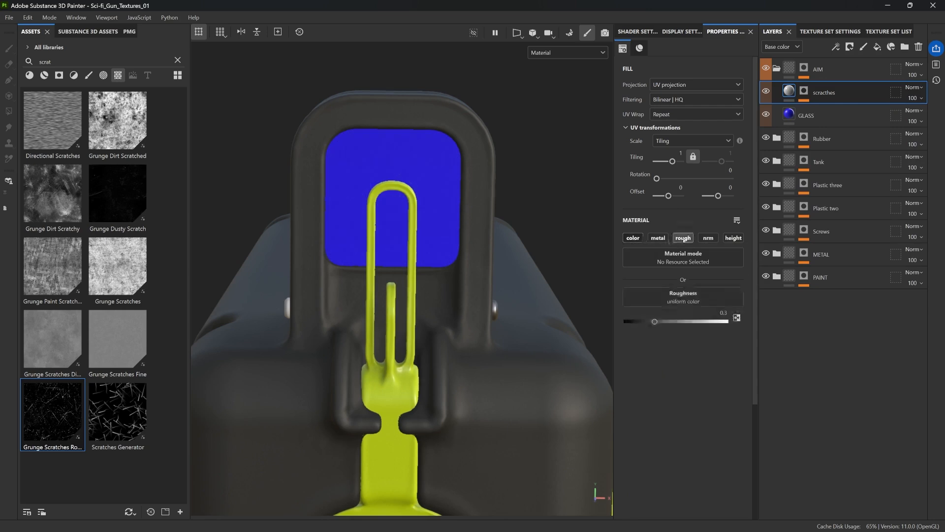
click(733, 238)
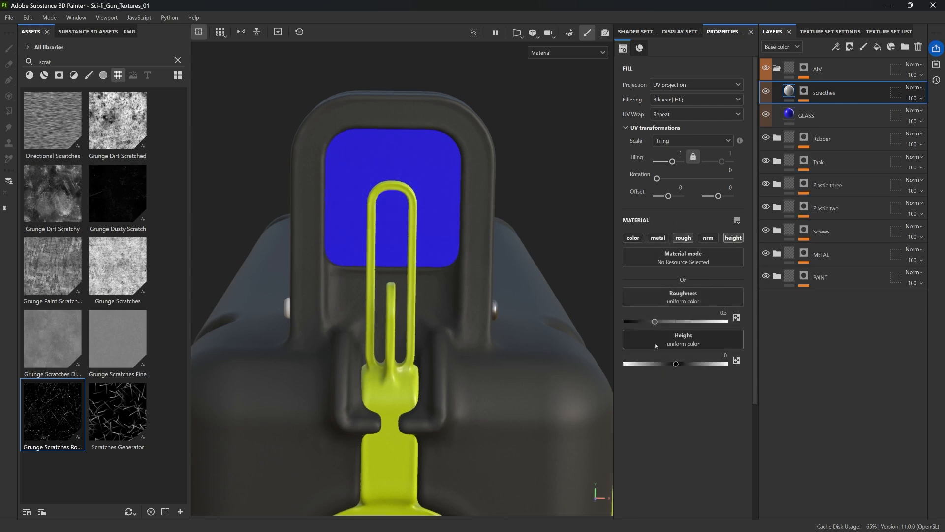
Step: Set the scracthes layer's height to -0.01 and inspect the engraved scratches on the sight glass
click(721, 354)
text(-0.01)
key(Return)
alt+drag(428, 207, 503, 217)
scroll(433, 158, up, 10)
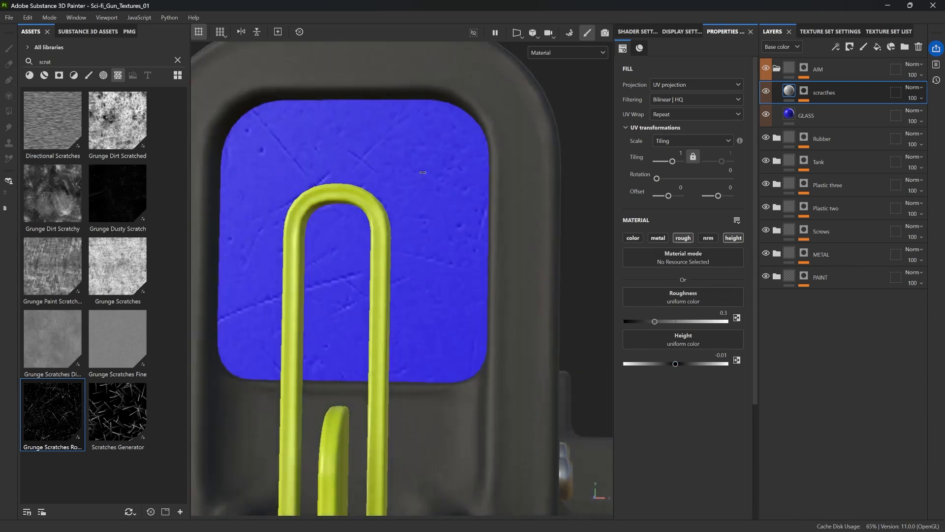
mouse_move(436, 193)
alt+mouse_down()
mouse_move(405, 194)
mouse_move(418, 197)
alt+mouse_up()
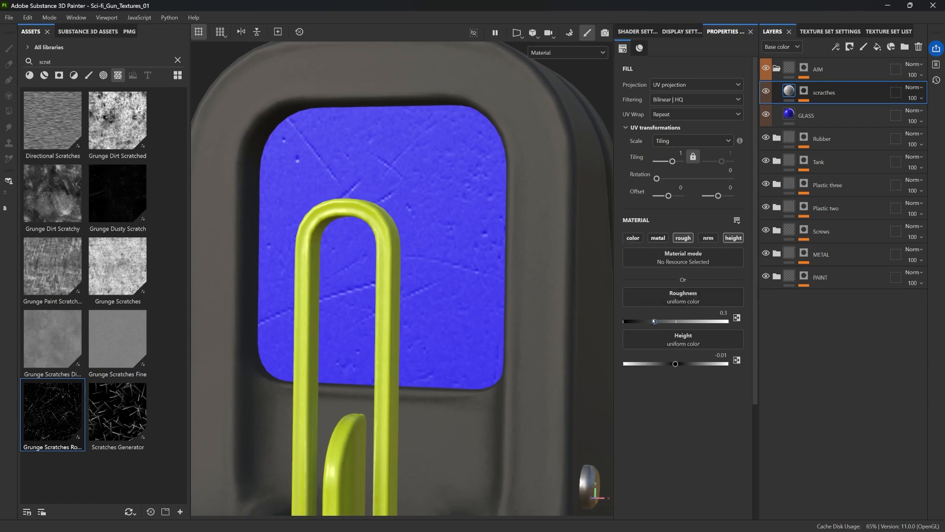
Step: Raise the scracthes layer's roughness to 0.5915 and check the sight glass from a slightly different angle
drag(662, 320, 690, 321)
scroll(438, 145, down, 3)
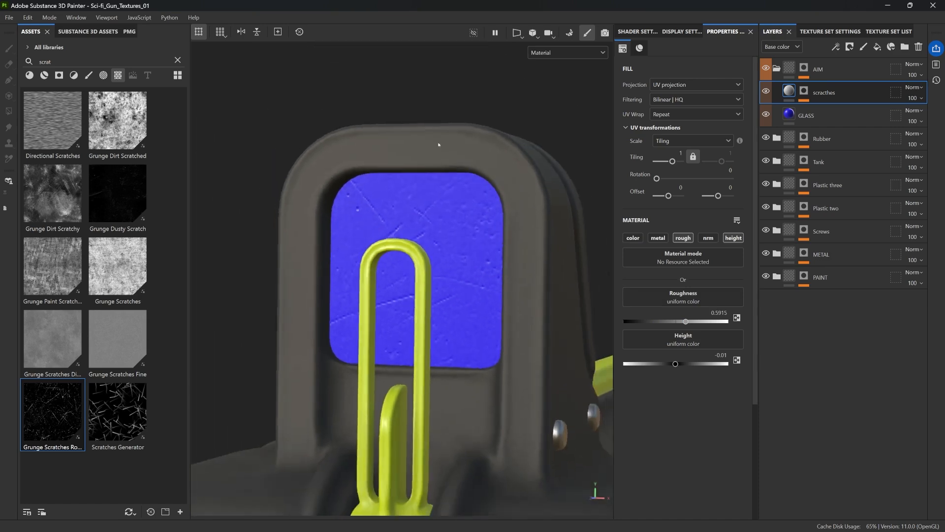
mouse_move(439, 145)
alt+mouse_down()
mouse_move(460, 213)
mouse_move(442, 205)
mouse_move(450, 152)
alt+mouse_up()
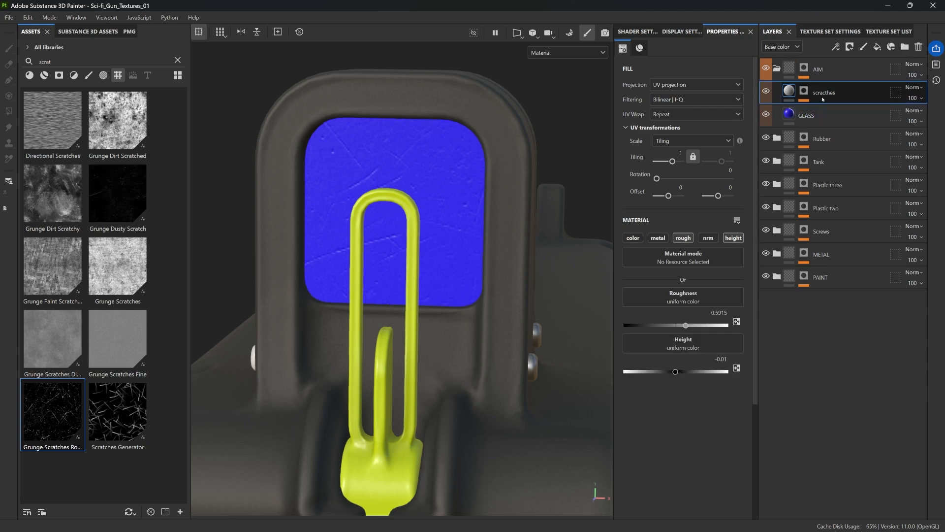
Step: Enable roughness on the GLASS layer with a value of 0.0469 and disable its base color channel
click(820, 114)
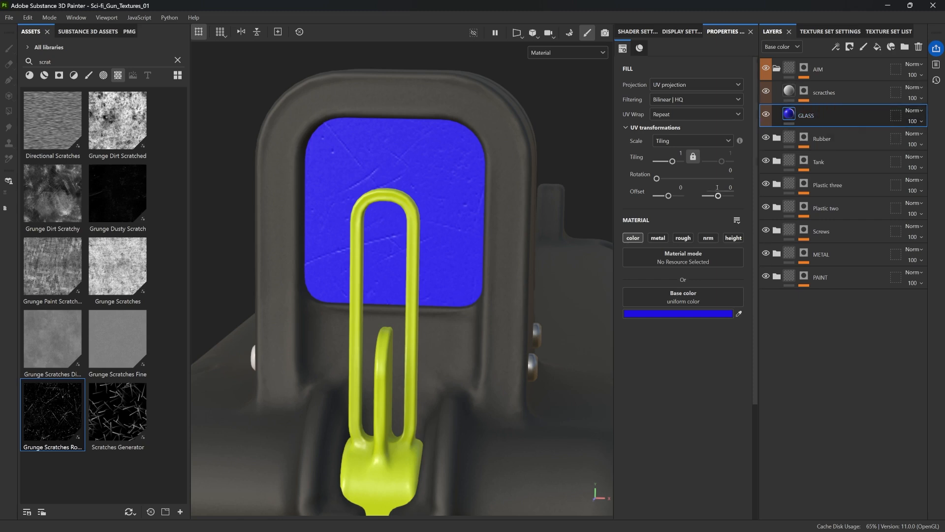
click(683, 238)
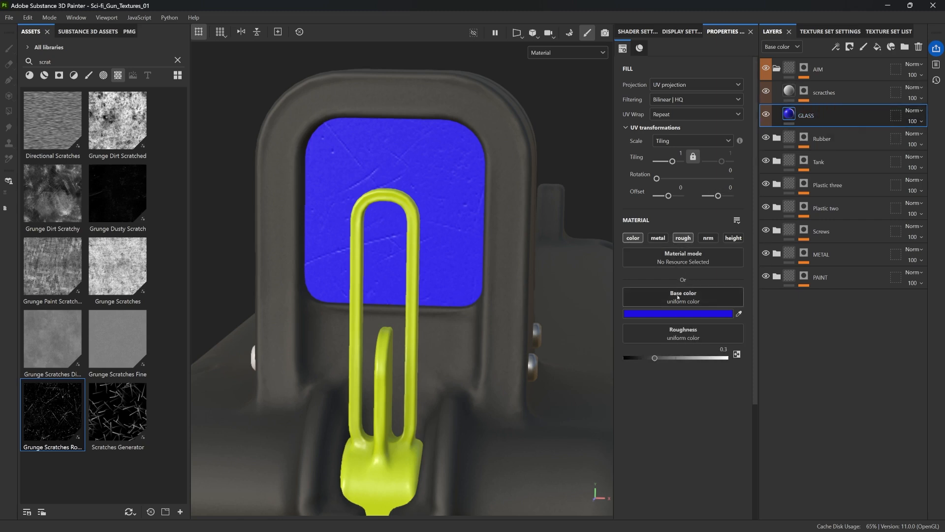
drag(651, 358, 628, 358)
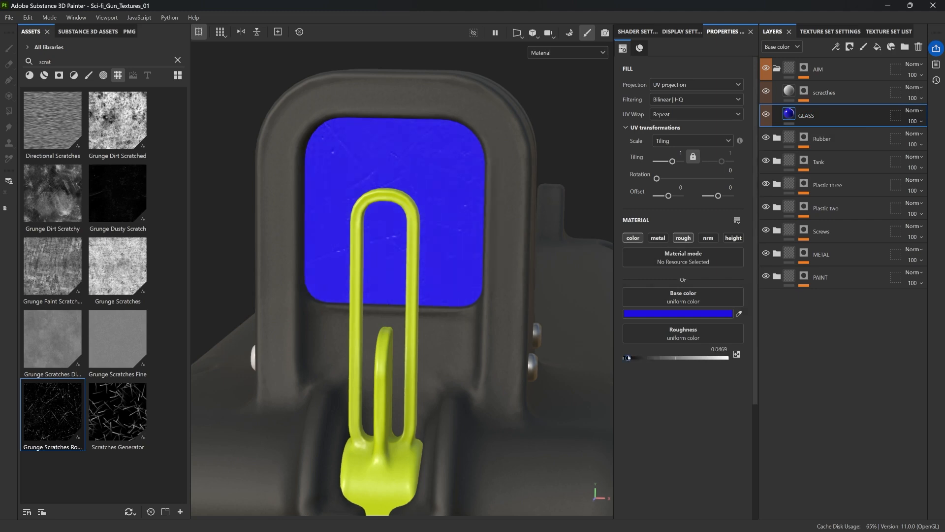
click(633, 238)
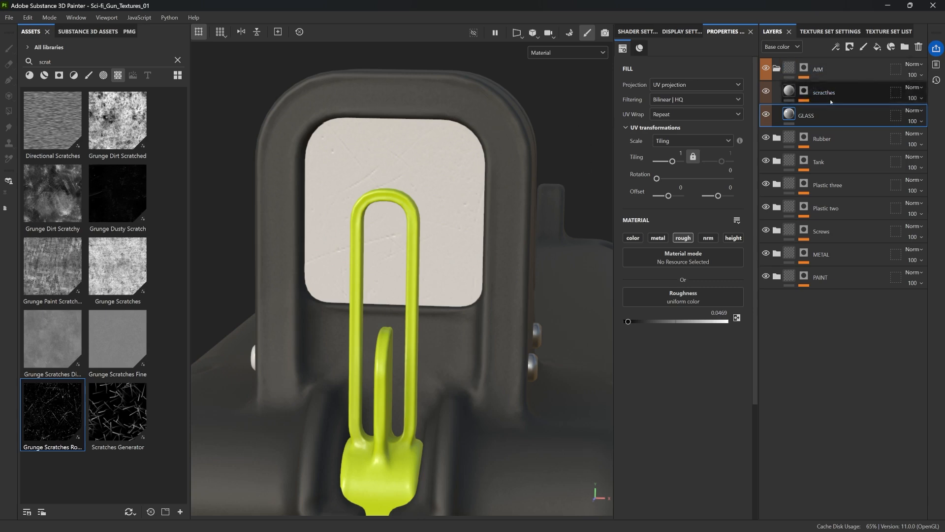
Step: Add the Translucency and Absorption color channels to the texture set
click(824, 30)
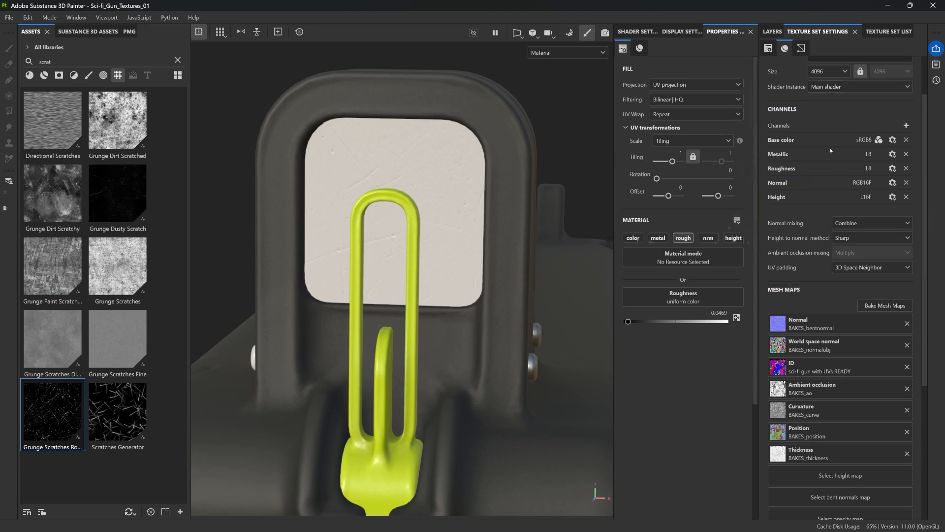
click(906, 125)
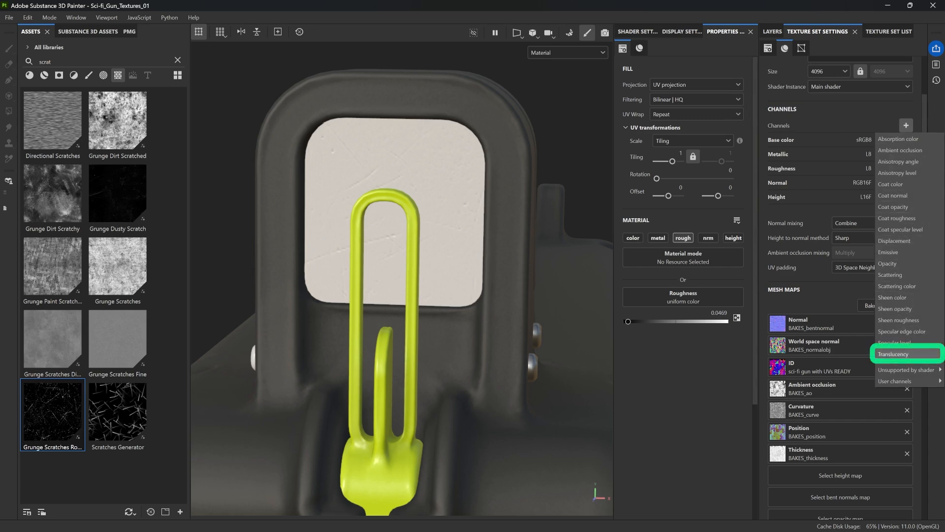
click(894, 353)
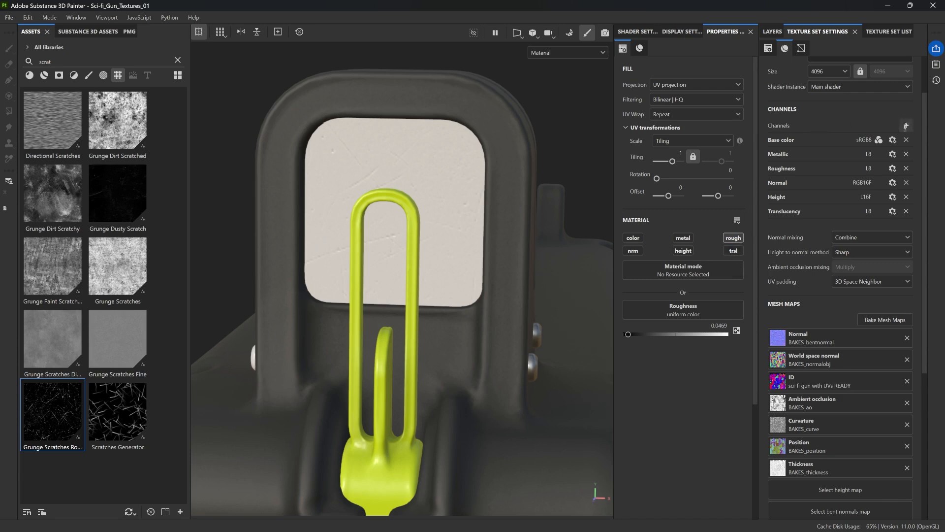
click(906, 126)
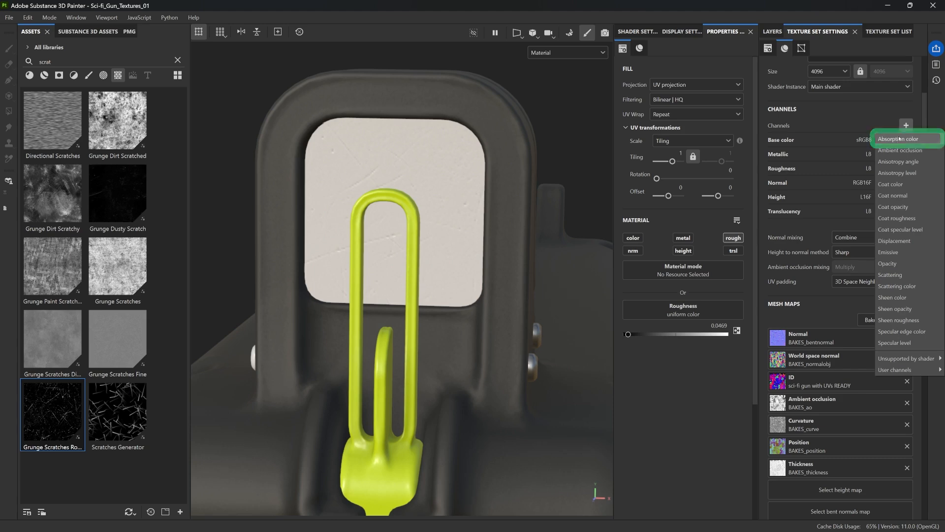
click(897, 140)
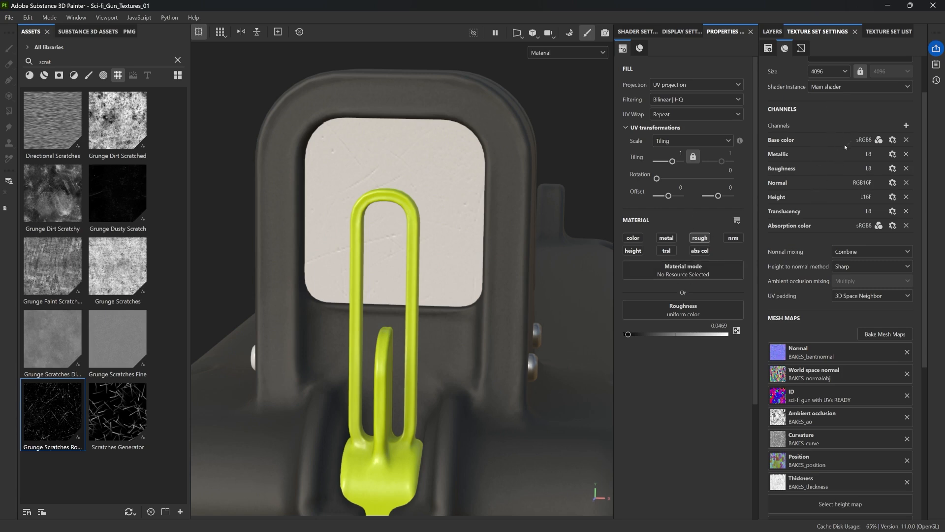
Step: Enable the translucency and absorption color channels on the GLASS layer and set its translucency to 1
click(667, 251)
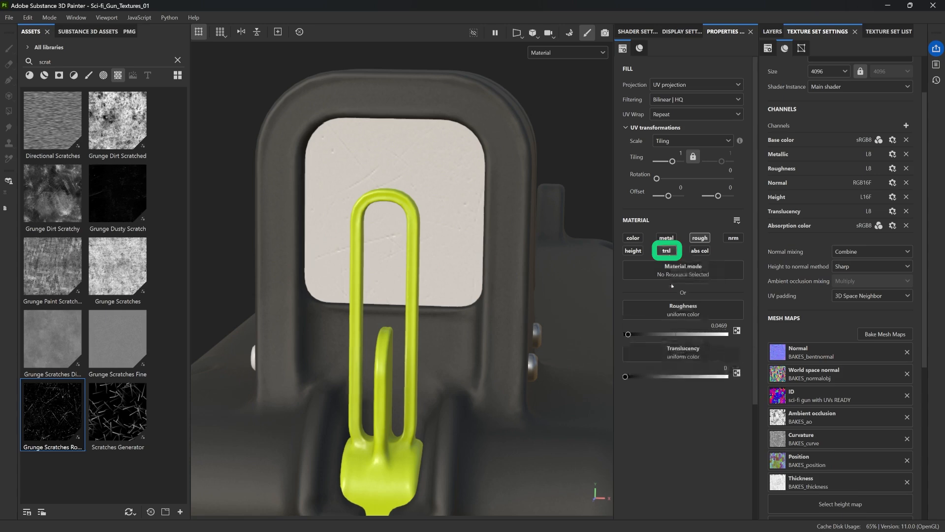
click(698, 251)
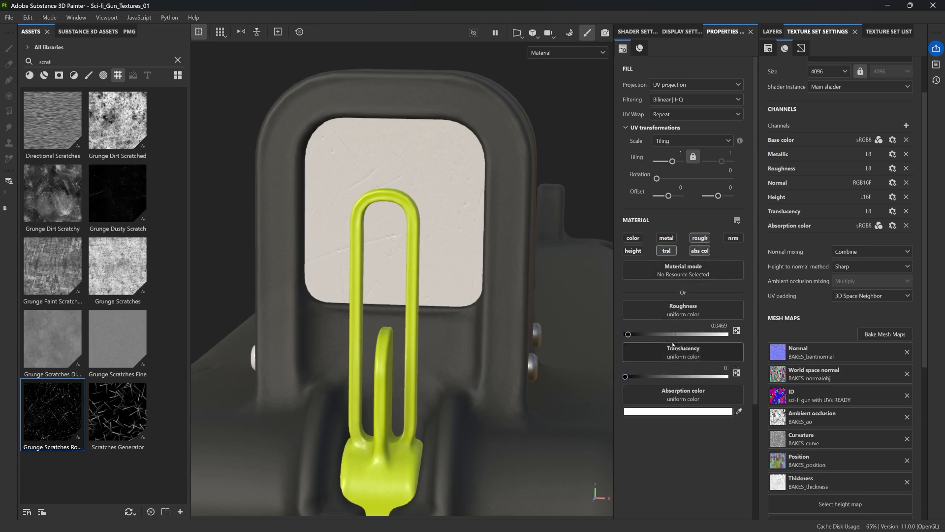
alt+drag(363, 181, 457, 235)
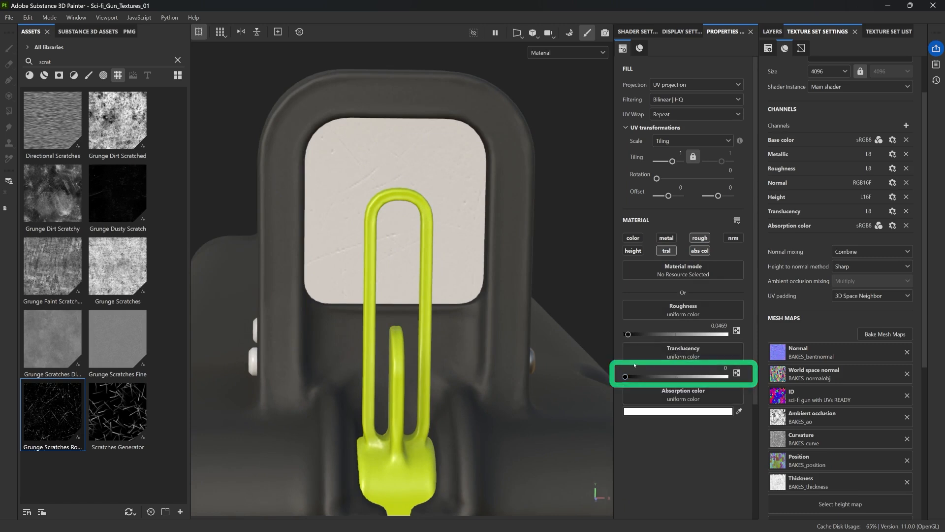
drag(625, 377, 632, 377)
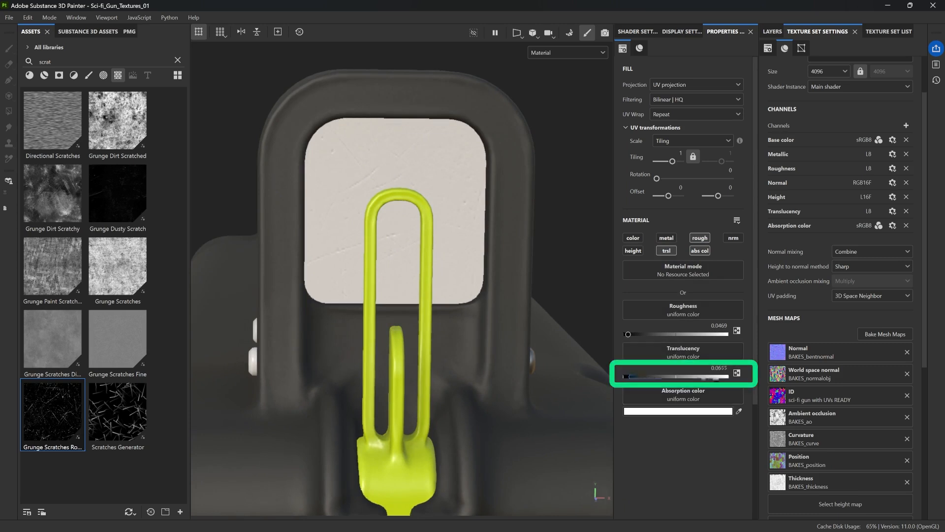
drag(714, 376, 728, 377)
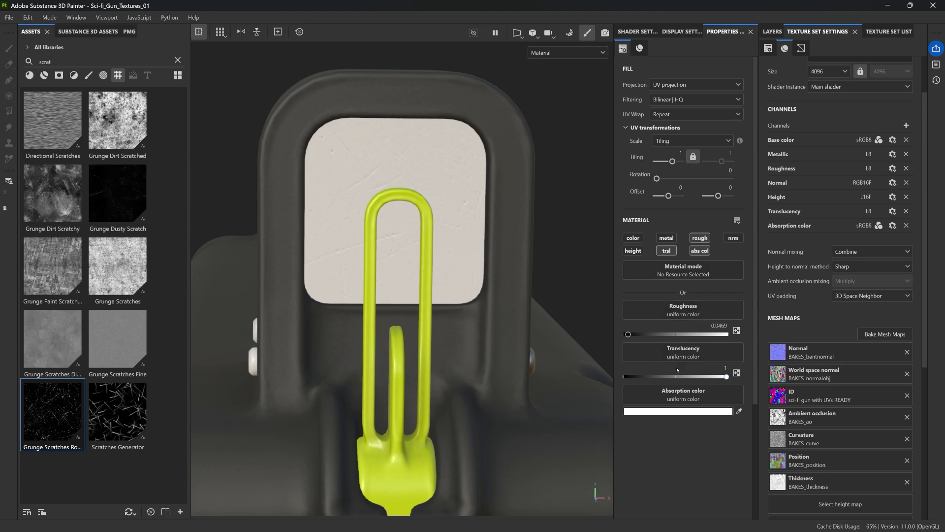
Step: Enable translucency and absorption in the Interior parameters of the main shader
click(634, 33)
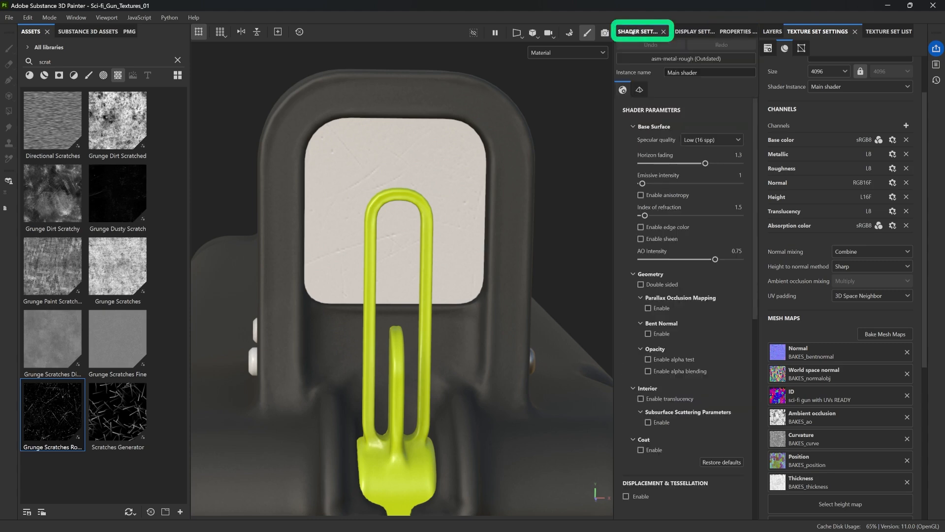
scroll(656, 153, down, 3)
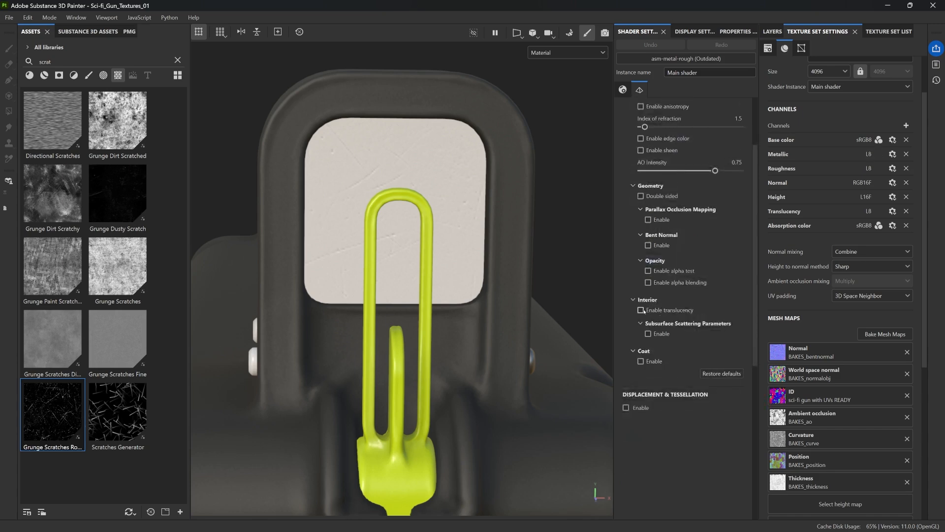
click(642, 311)
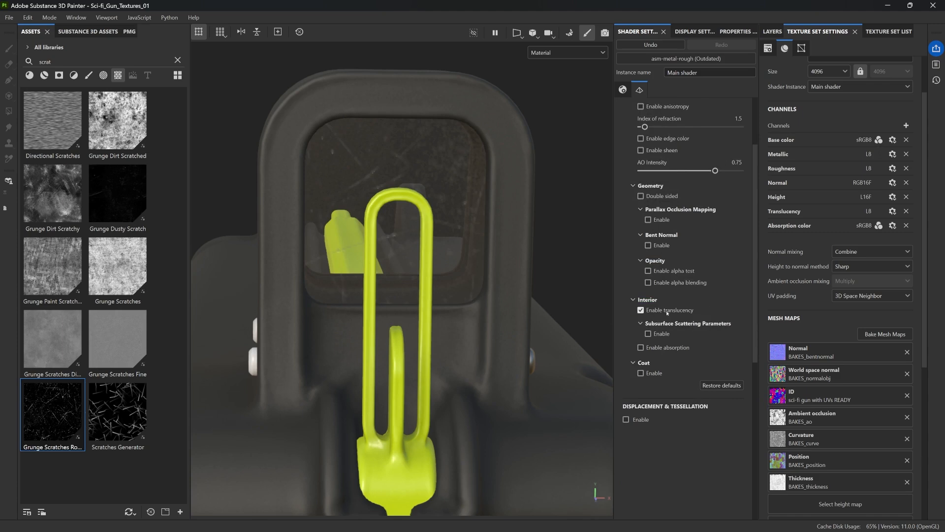
mouse_move(507, 207)
alt+mouse_down()
mouse_move(432, 200)
mouse_move(555, 194)
mouse_move(498, 197)
alt+mouse_up()
alt+drag(409, 143, 400, 184)
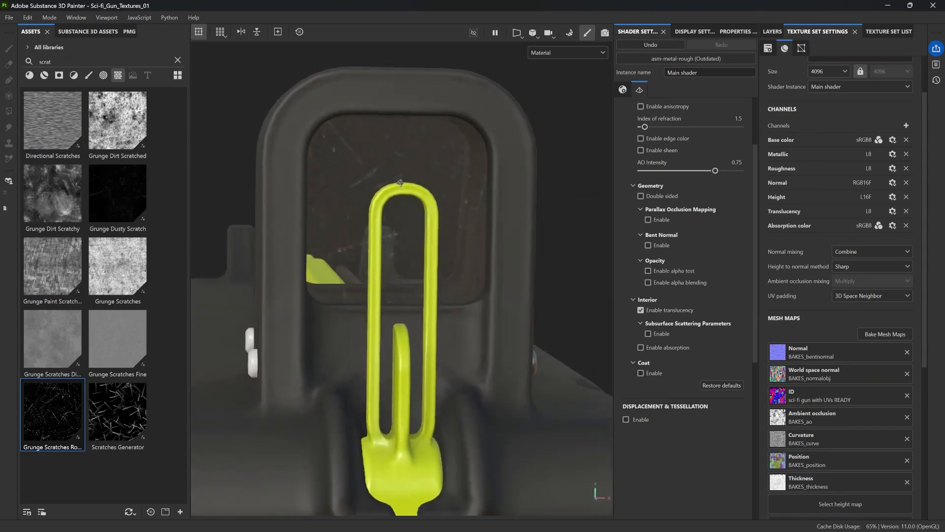
click(641, 347)
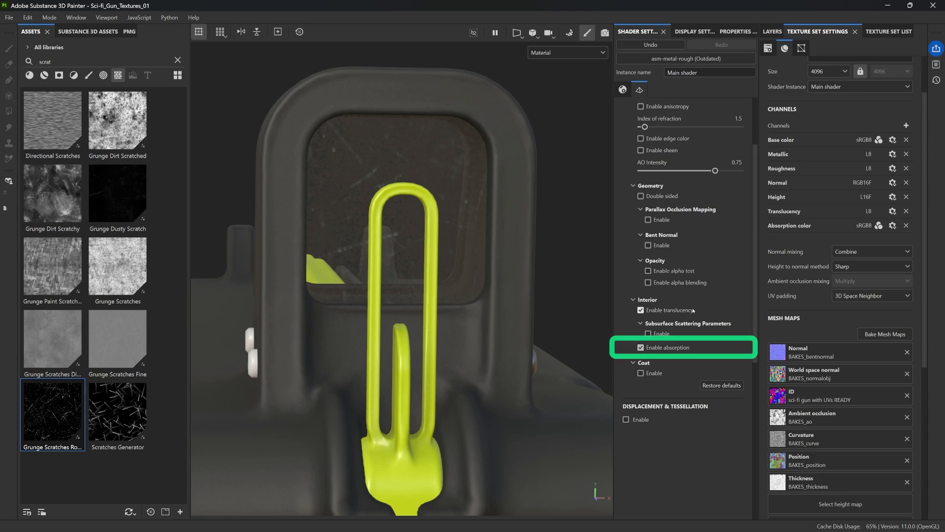
Step: Set the GLASS layer's absorption color to pure red and inspect the tinted sight glass from several angles
click(738, 31)
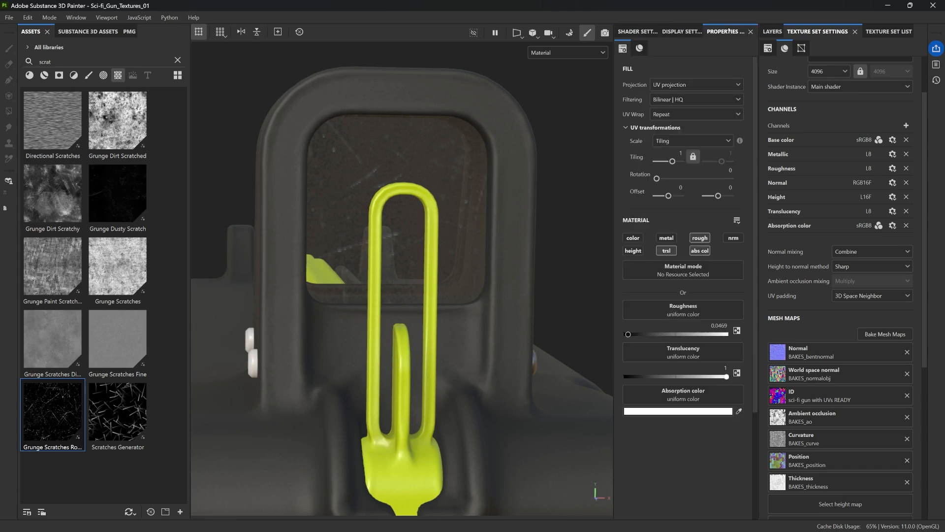
click(678, 411)
drag(785, 395, 830, 370)
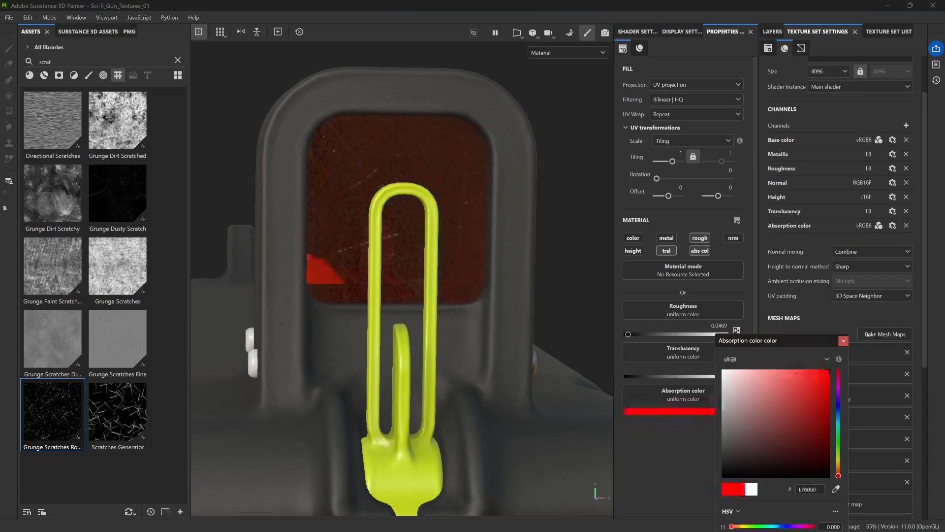
click(844, 341)
alt+drag(420, 221, 634, 253)
scroll(408, 235, down, 4)
alt+drag(448, 212, 401, 210)
scroll(437, 229, up, 5)
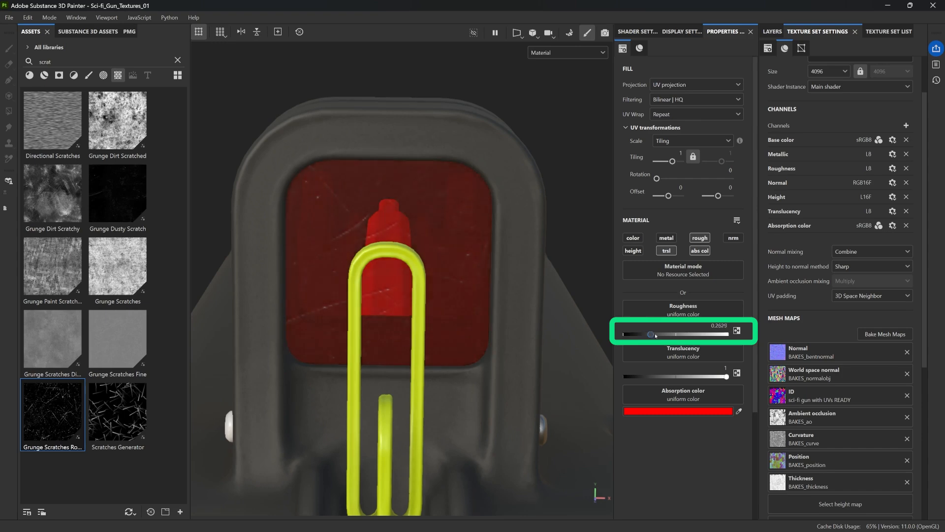
Step: Try a roughness of about 0.39 on the GLASS layer and inspect the sight glass from different angles
drag(627, 334, 665, 335)
alt+drag(556, 246, 510, 239)
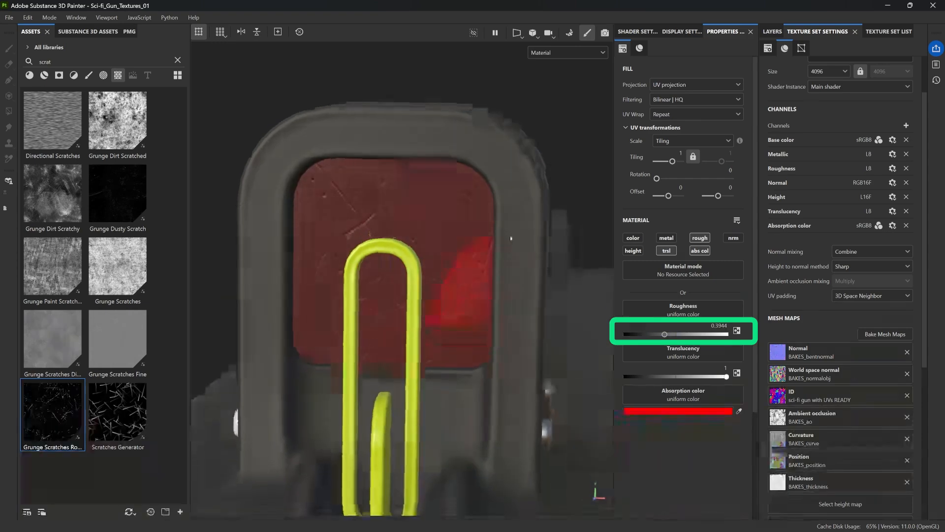
alt+drag(442, 261, 495, 246)
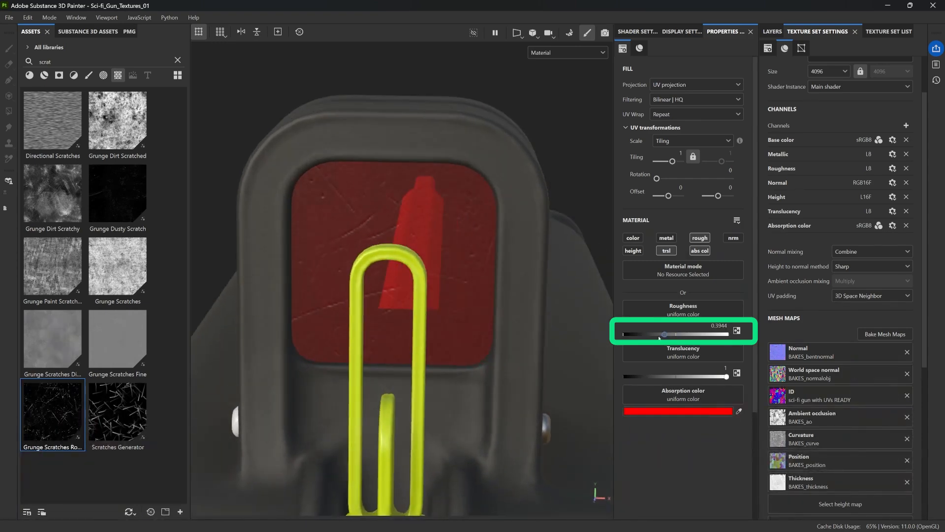
Step: Set the GLASS layer's roughness to 0.0047 and inspect the sight from another angle
drag(660, 335, 625, 335)
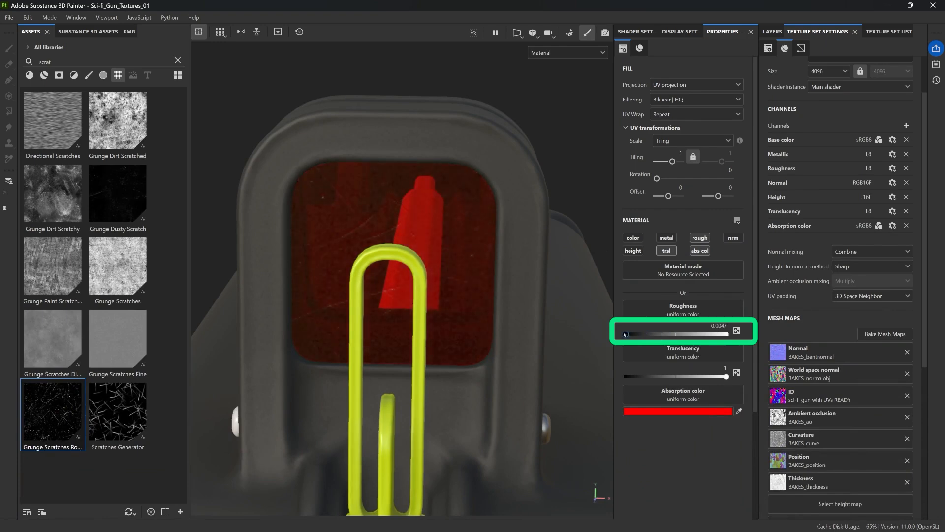
alt+drag(490, 282, 438, 228)
scroll(424, 213, down, 3)
Step: Toggle the scracthes layer's visibility and compare the look of the sight glass from several angles
click(772, 31)
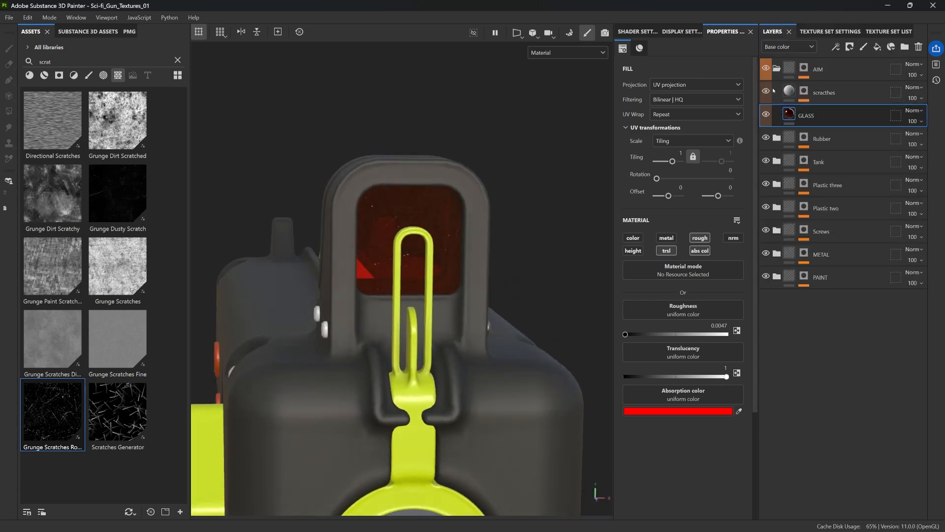
click(767, 91)
alt+drag(492, 212, 515, 197)
scroll(417, 217, down, 2)
mouse_move(417, 217)
alt+mouse_down()
mouse_move(340, 252)
mouse_move(446, 223)
mouse_move(429, 224)
alt+mouse_up()
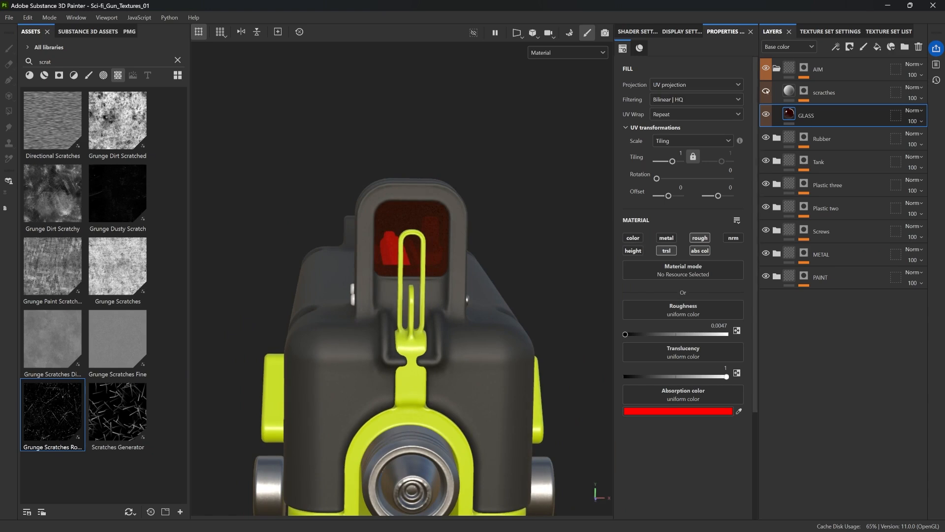
alt+drag(532, 183, 515, 199)
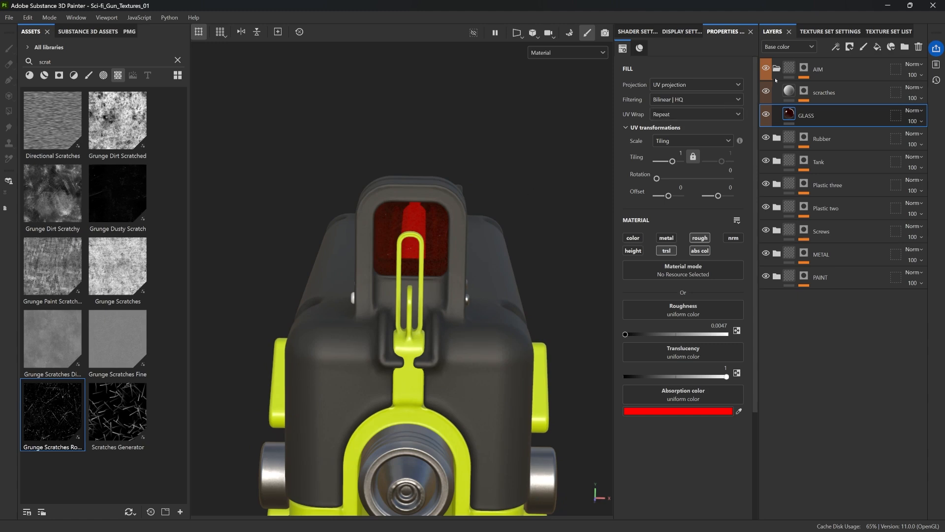
Step: Set the tiling of the Grunge Scratches Rough fill in the scracthes layer's mask to 15
click(837, 95)
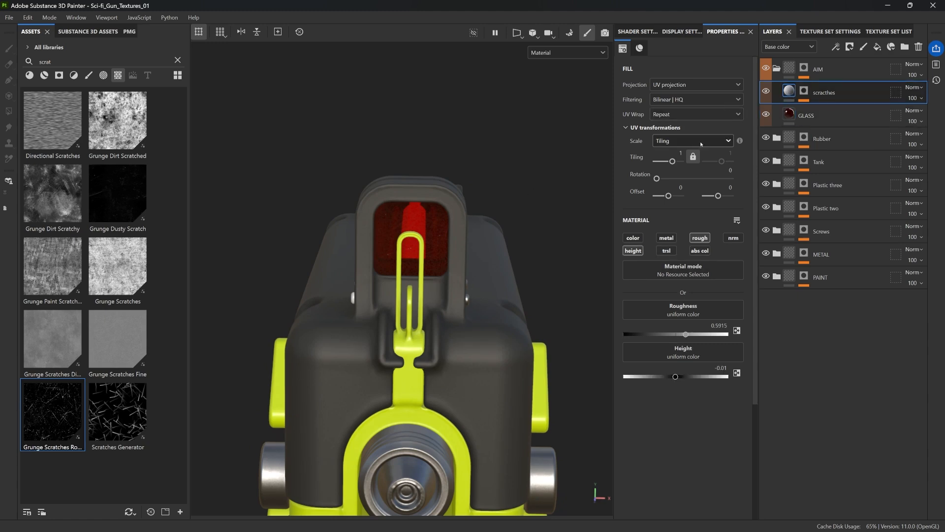
click(804, 92)
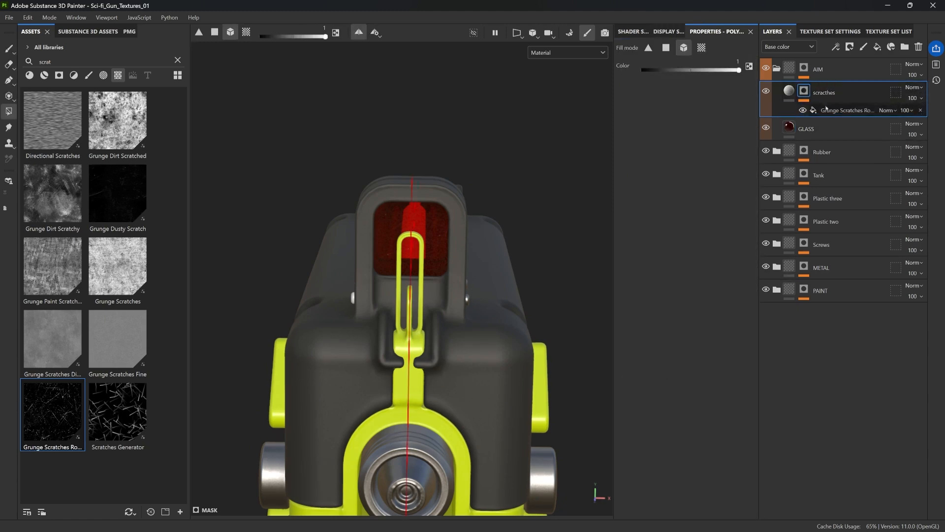
click(842, 111)
click(678, 153)
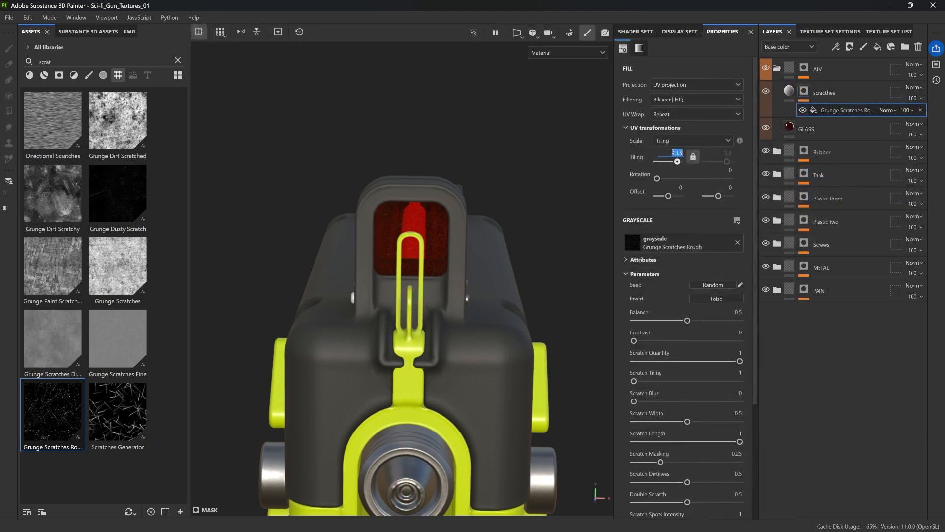
text(15)
key(Return)
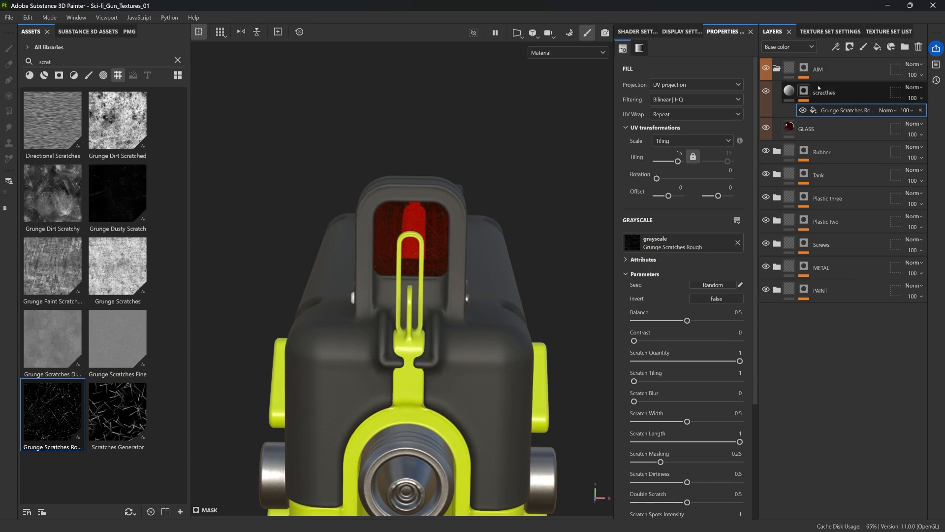
Step: With the scracthes mask isolated, raise the grunge's Contrast above 0.81 and lower its Balance below 0.24
alt+click(804, 91)
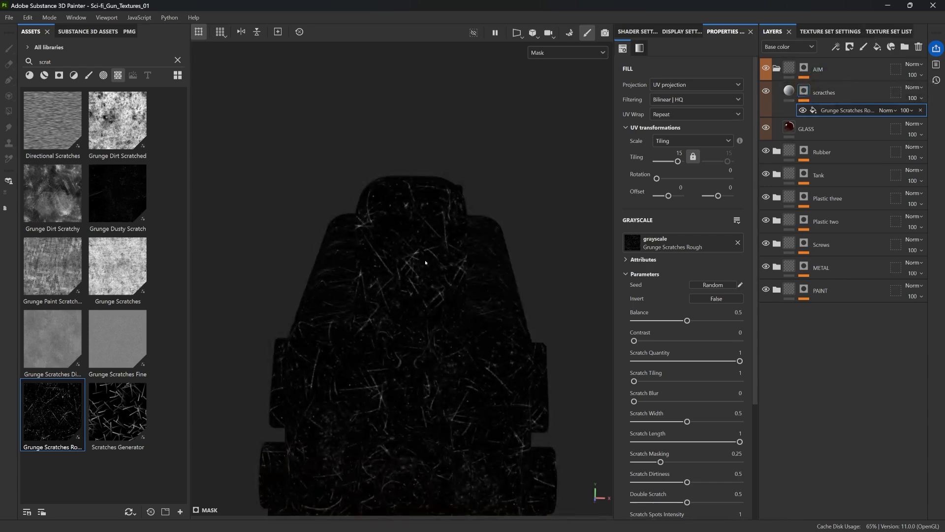
alt+drag(406, 260, 415, 234)
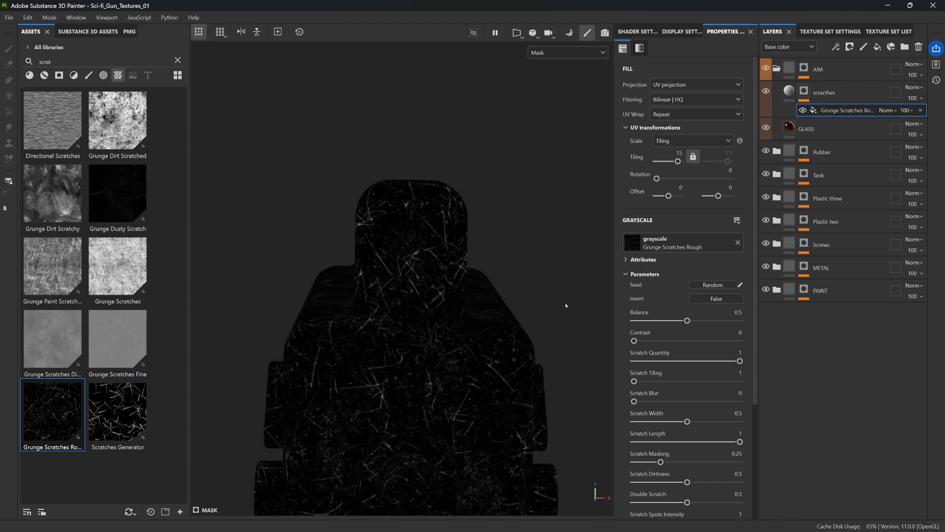
drag(642, 334, 691, 334)
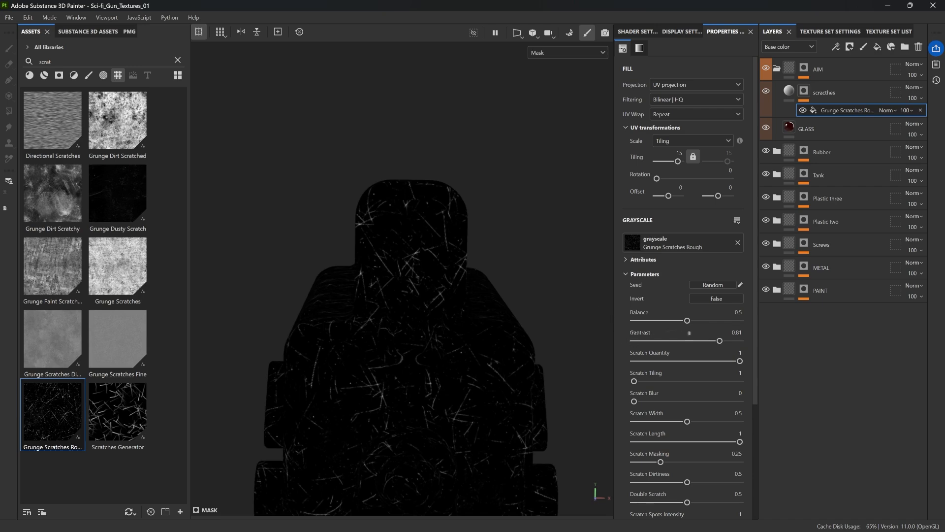
drag(688, 320, 659, 321)
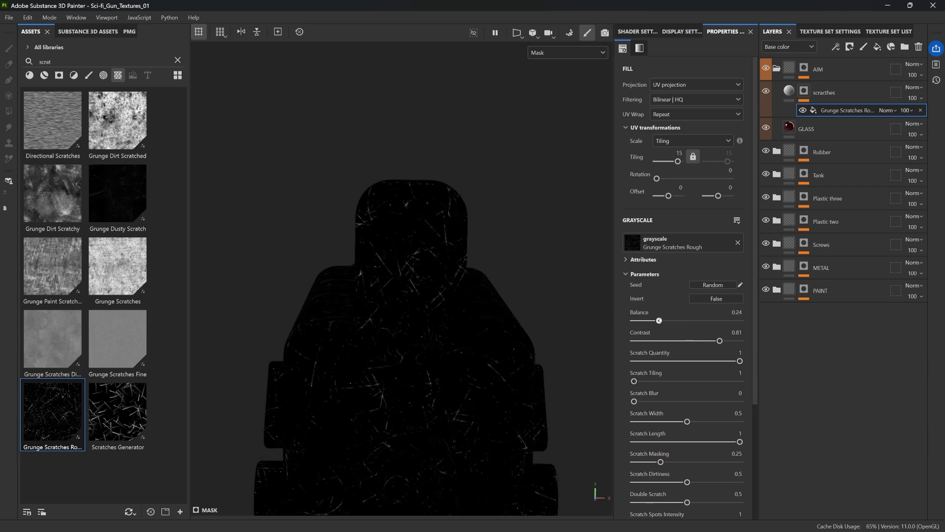
drag(720, 340, 730, 341)
drag(660, 321, 651, 320)
Step: Set the scracthes layer's height to -0.003 and roughness to about 0.32, checking the result on the glass and the whole gun
click(789, 91)
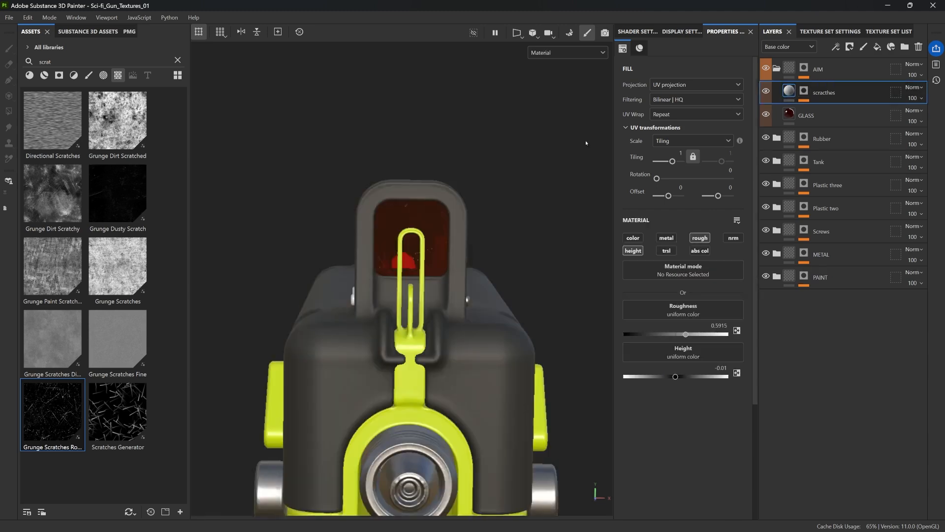
mouse_move(537, 145)
alt+mouse_down()
mouse_move(485, 146)
mouse_move(518, 148)
alt+mouse_up()
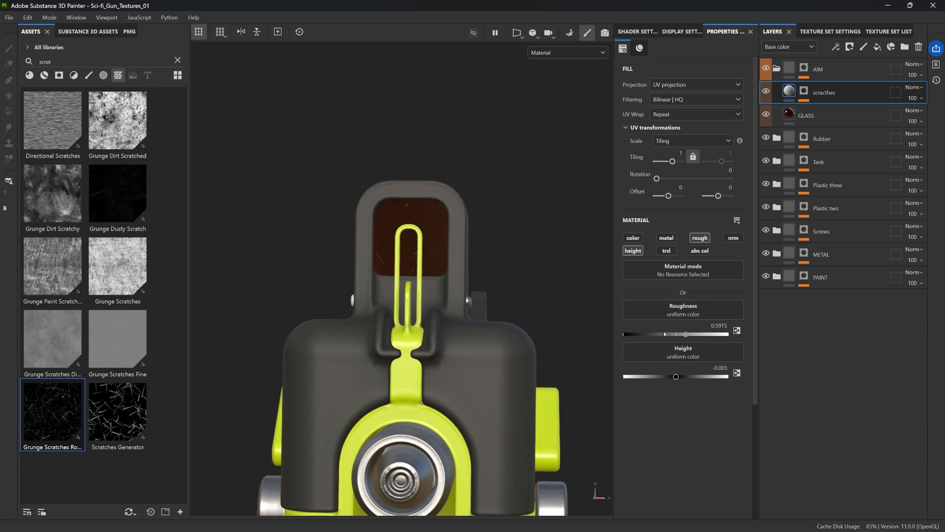
alt+drag(588, 239, 500, 268)
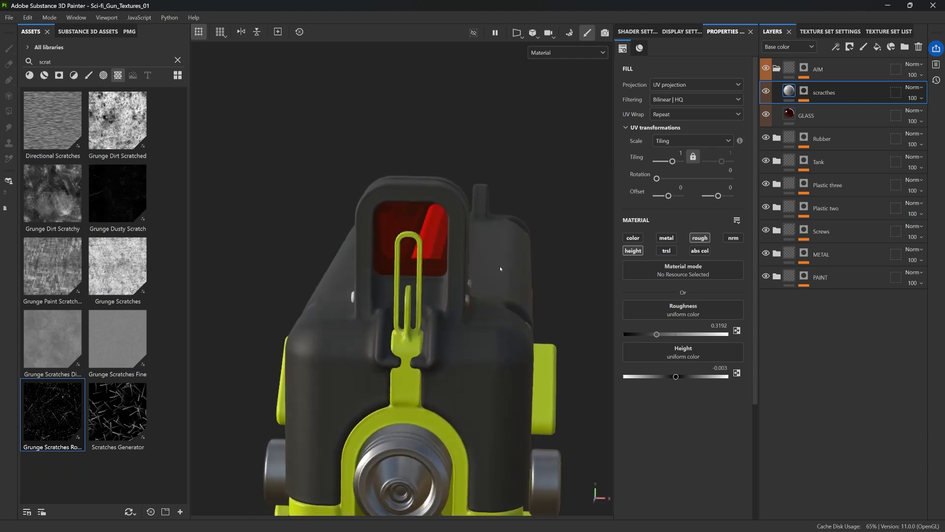
alt+drag(437, 234, 379, 289)
scroll(429, 235, down, 5)
scroll(423, 264, up, 3)
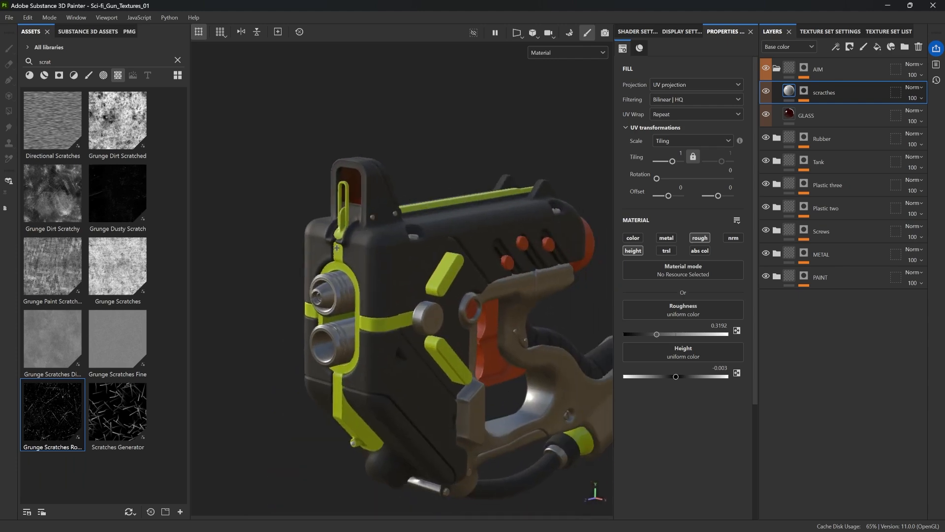
alt+drag(337, 248, 304, 232)
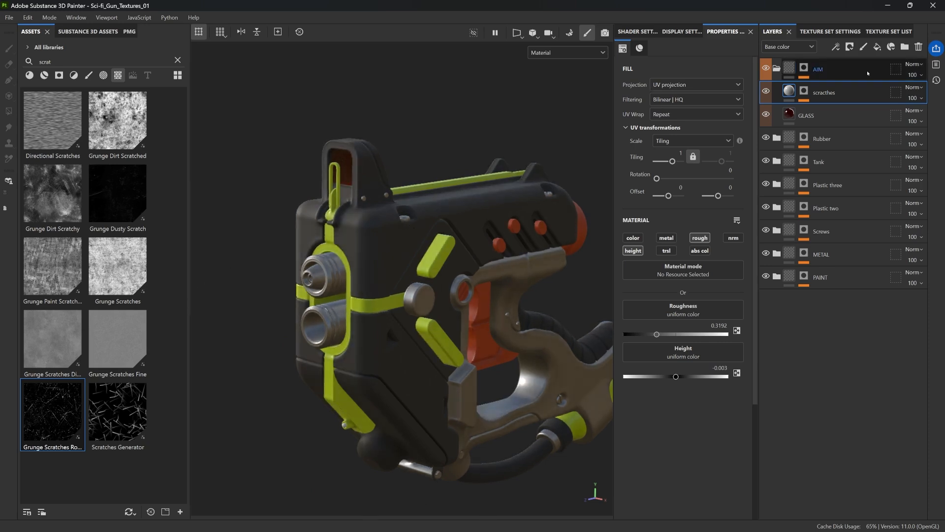
Step: Add a fill layer with only base color enabled above the AIM folder and review the texture set's channels
click(876, 48)
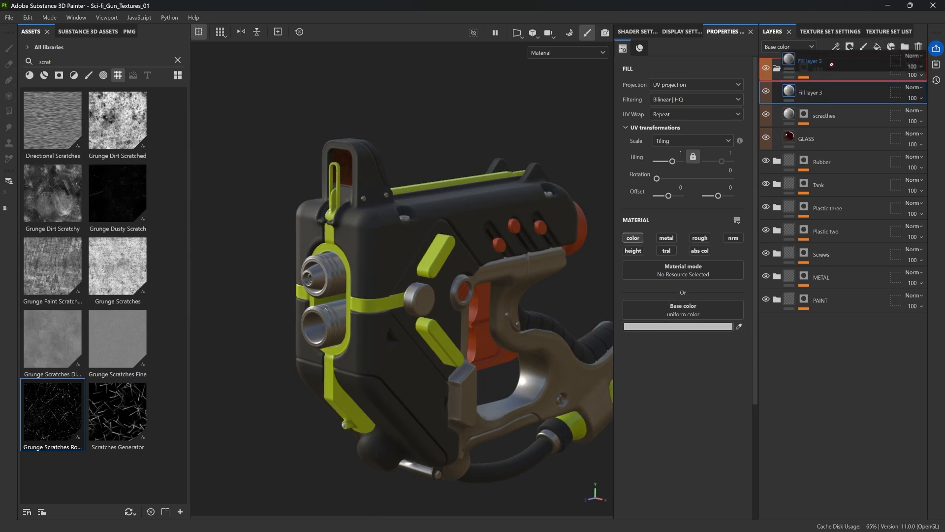
drag(817, 92, 818, 65)
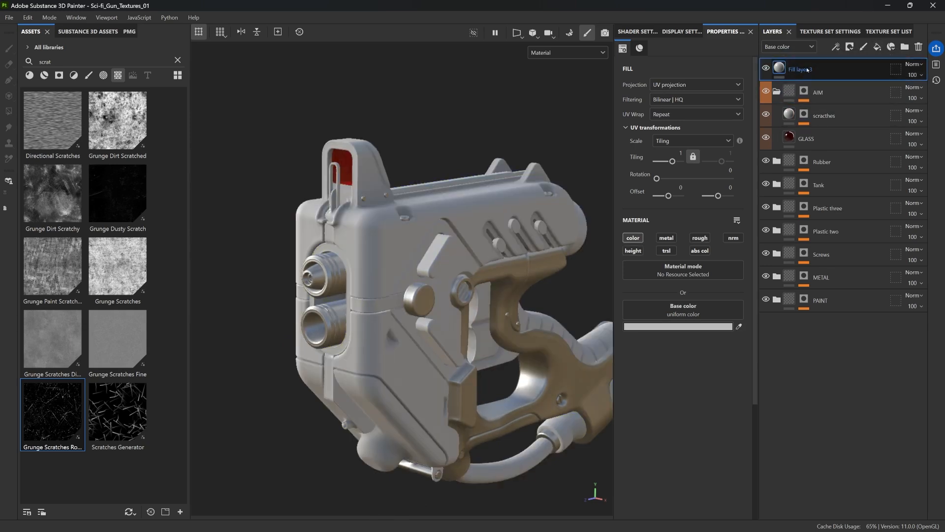
click(828, 27)
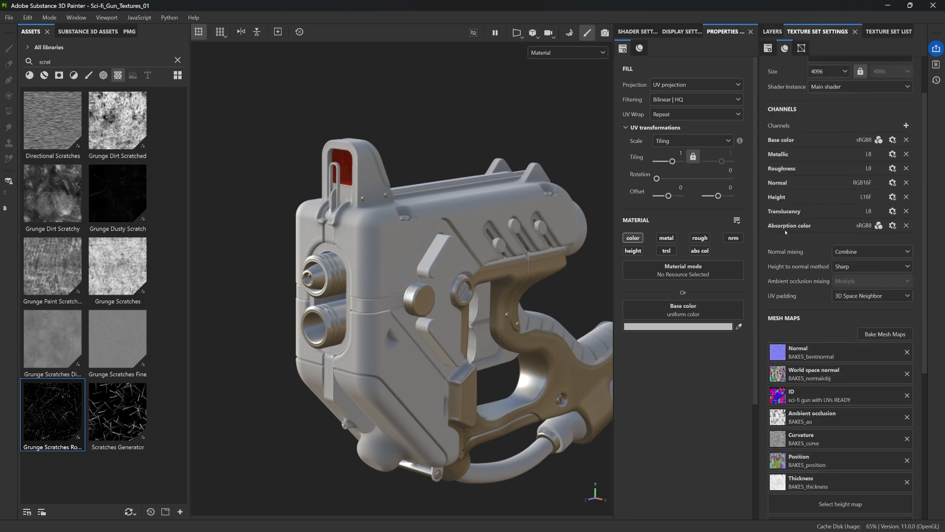
click(772, 31)
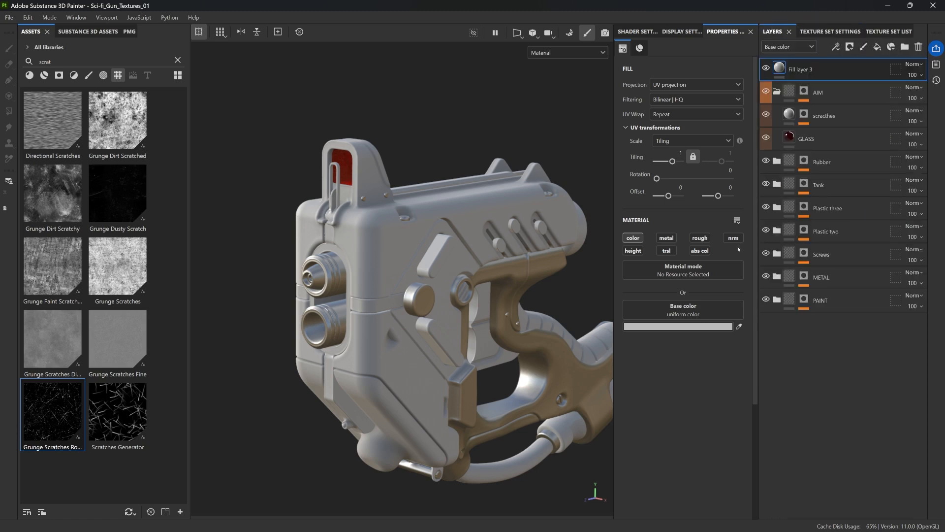
Step: Enable the translucency and absorption color channels on the new top fill layer, with translucency at 0
click(666, 251)
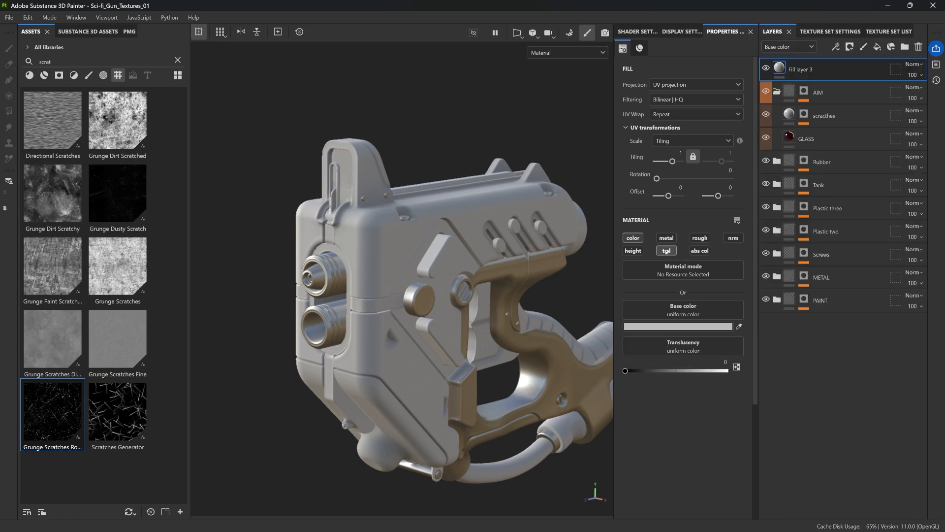
click(700, 250)
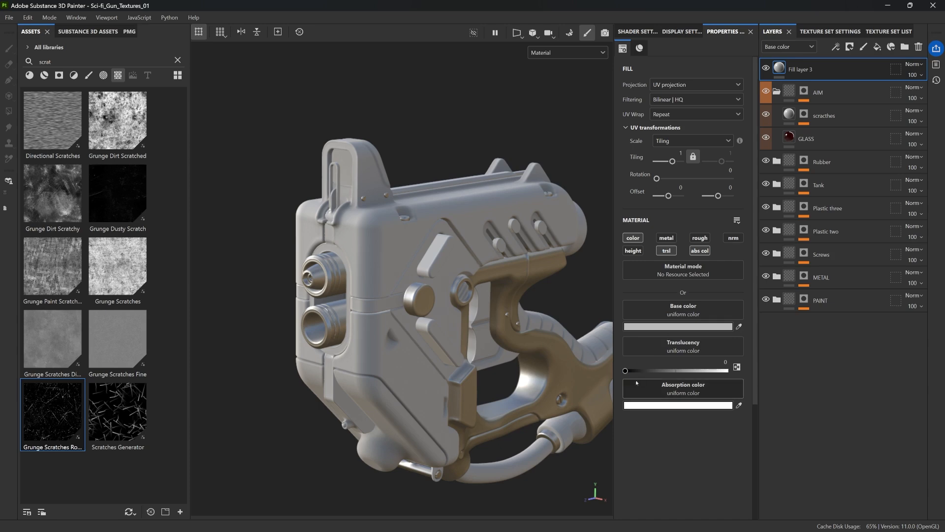
mouse_move(625, 370)
mouse_down()
mouse_move(728, 370)
mouse_move(621, 374)
mouse_up()
alt+drag(525, 295, 494, 296)
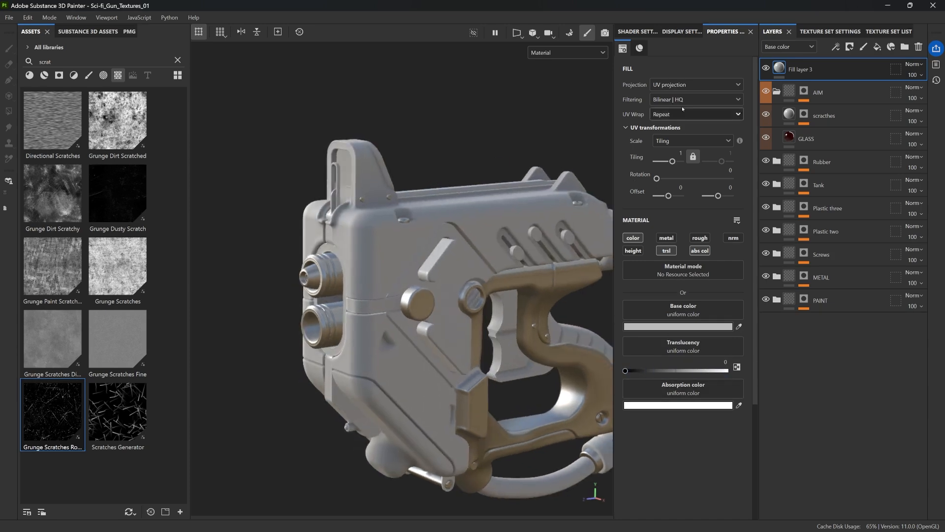
Step: Review the main shader's Interior translucency and absorption options, and delete the extra fill layer above the AIM folder
click(635, 31)
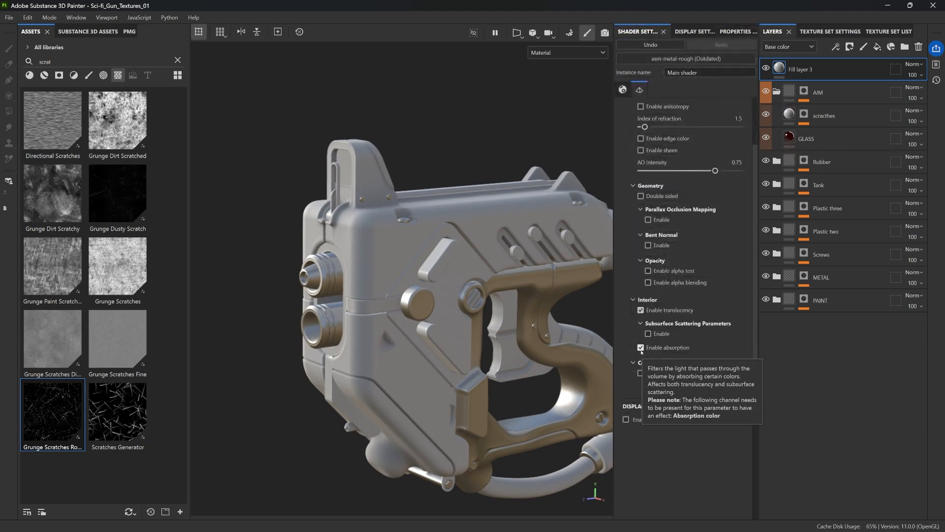
alt+right_drag(329, 231, 302, 249)
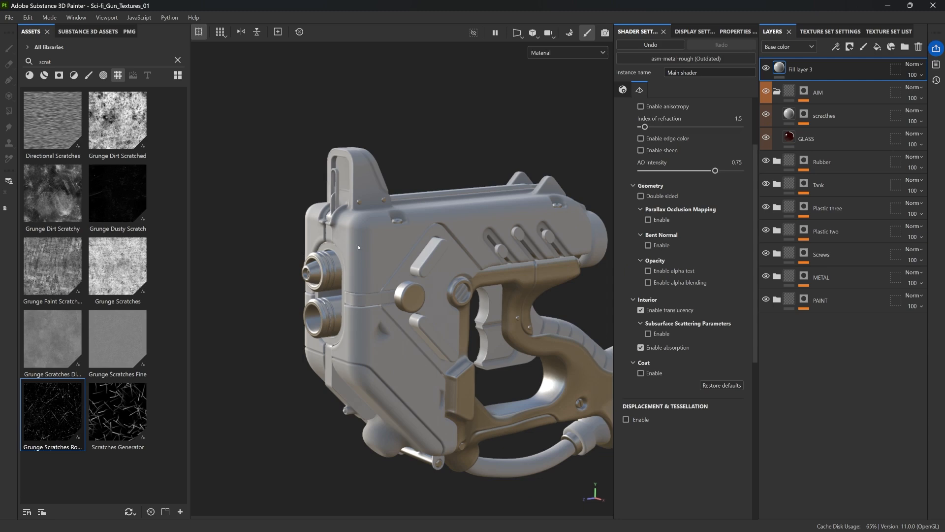
alt+middle_drag(437, 296, 386, 266)
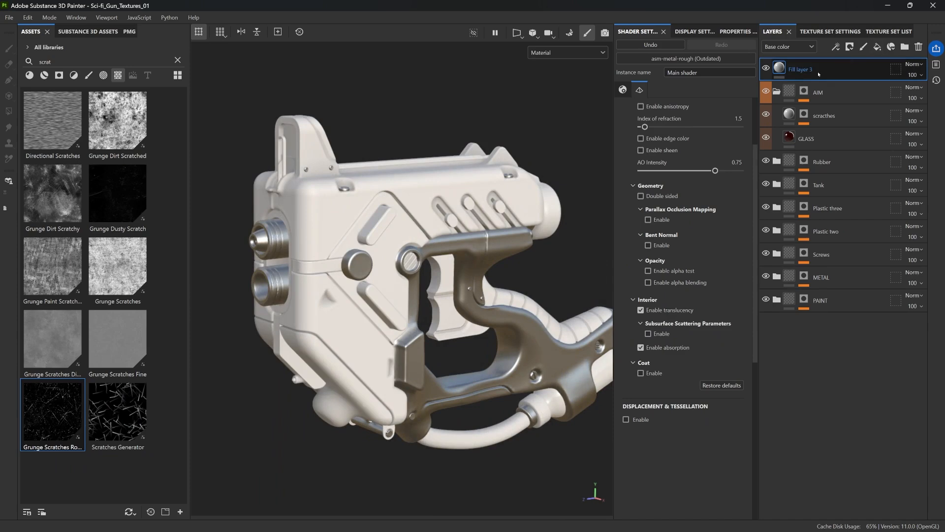
key(Delete)
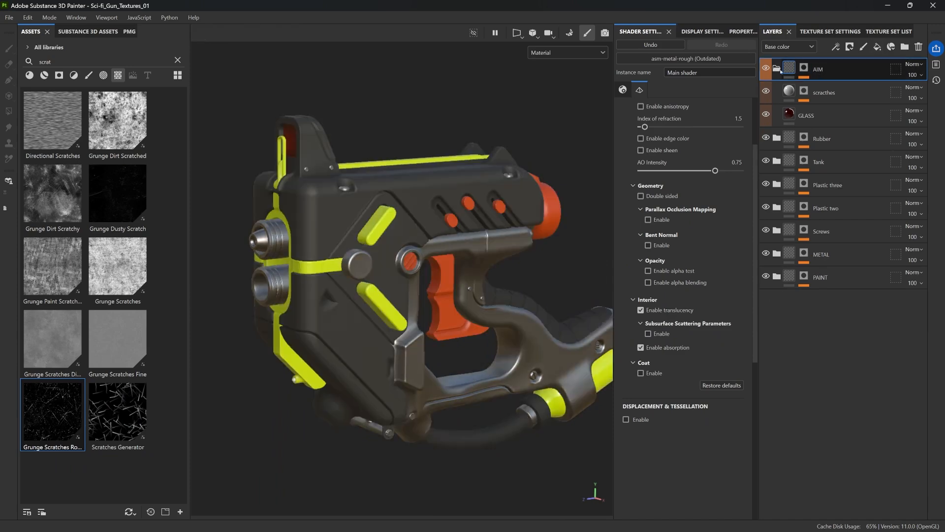
Step: Collapse the AIM folder and inspect the textured gun under different lighting
click(778, 69)
alt+drag(349, 181, 301, 129)
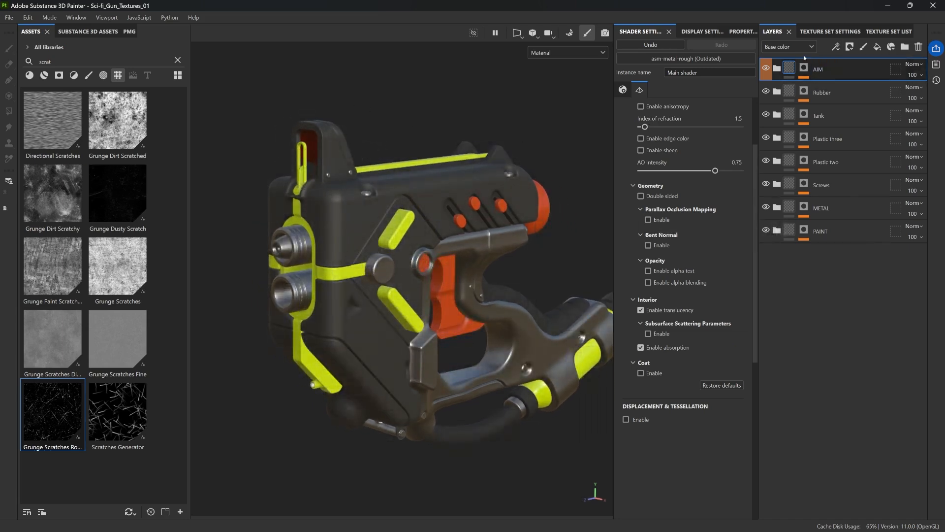
shift+right_drag(456, 134, 473, 133)
mouse_move(469, 119)
alt+mouse_down()
mouse_move(542, 118)
mouse_move(477, 118)
alt+mouse_up()
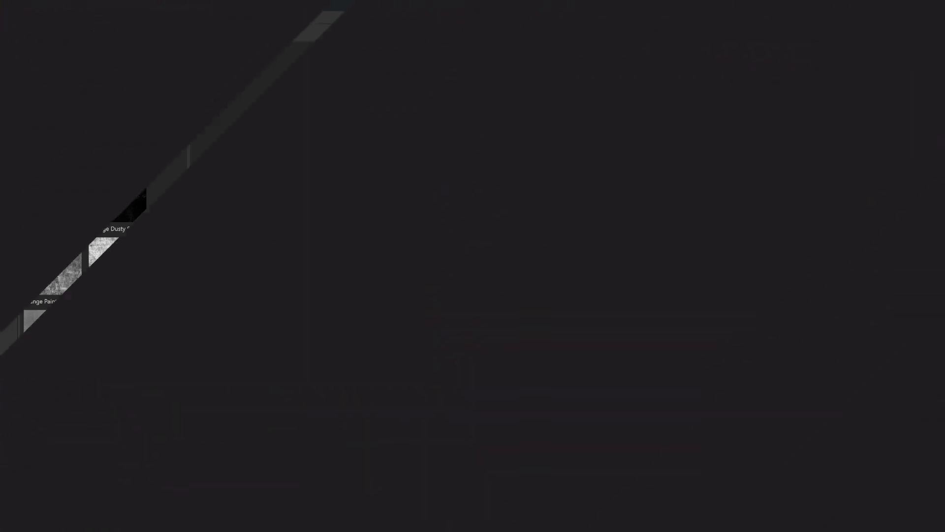